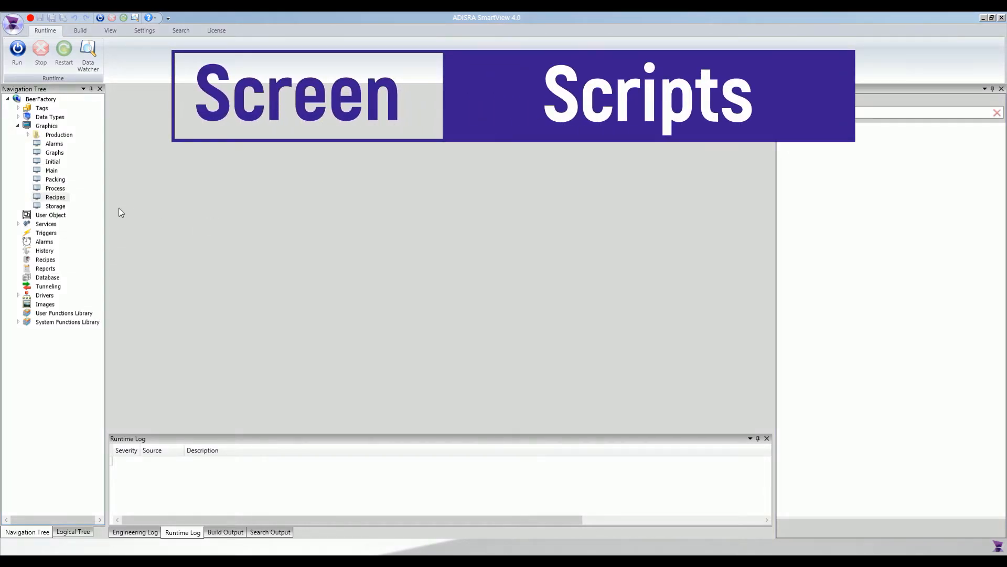
Step: Open the Recipes graphics screen and show its On Open script in the script editor
double_click(55, 198)
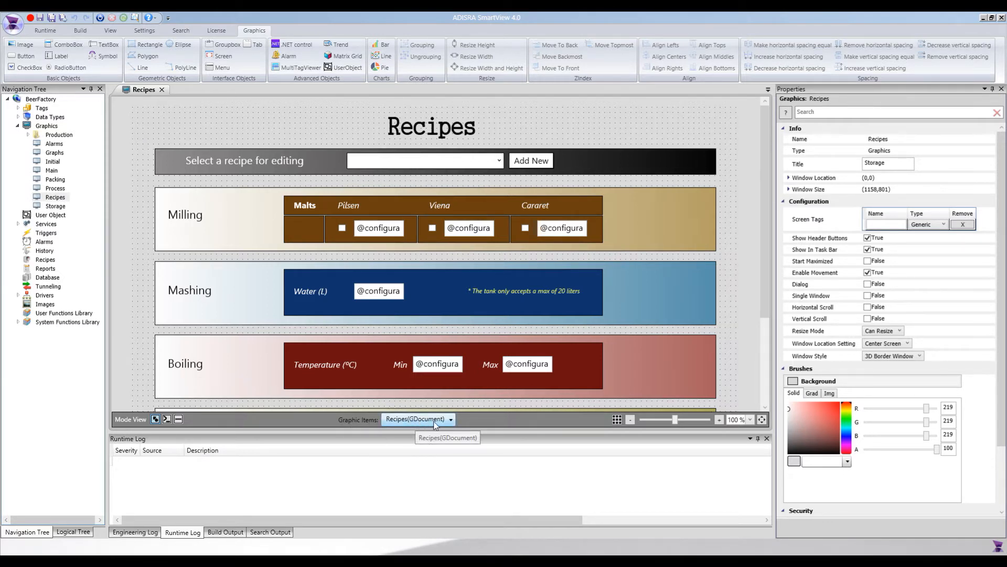
left_click(179, 419)
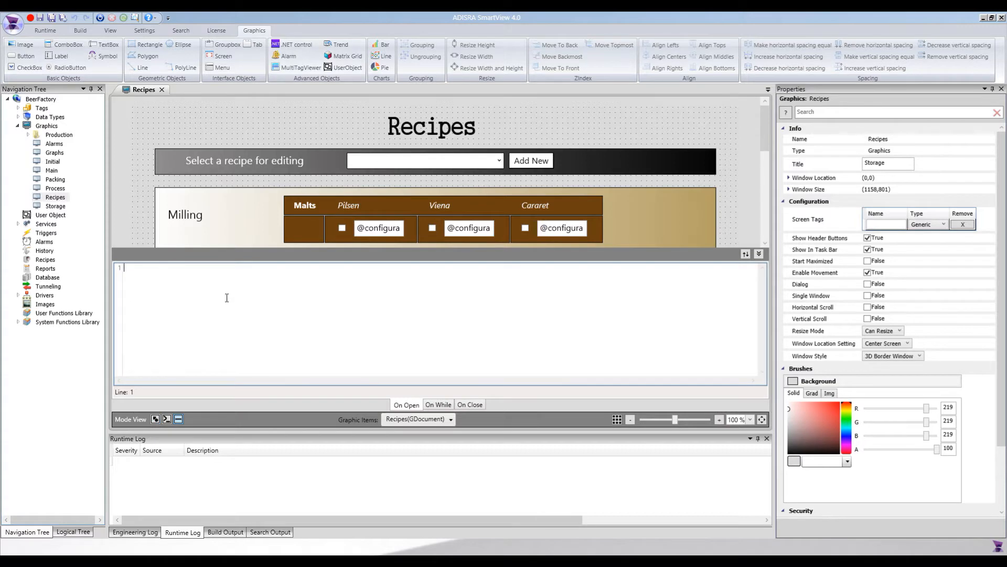
left_click(251, 283)
Step: View the Recipes screen's On While and On Close scripts, and return to the On Open script
left_click(437, 405)
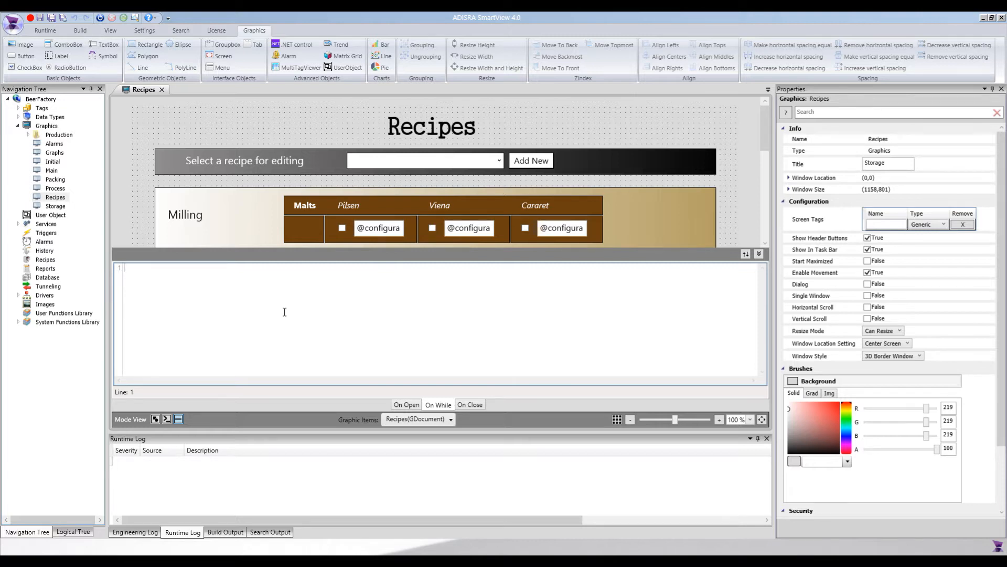
left_click(470, 404)
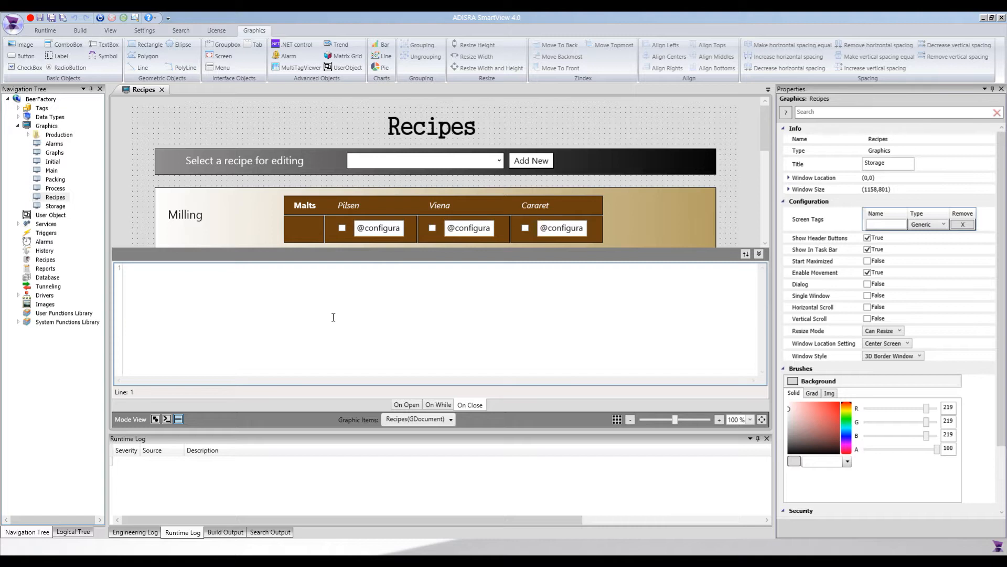
left_click(407, 404)
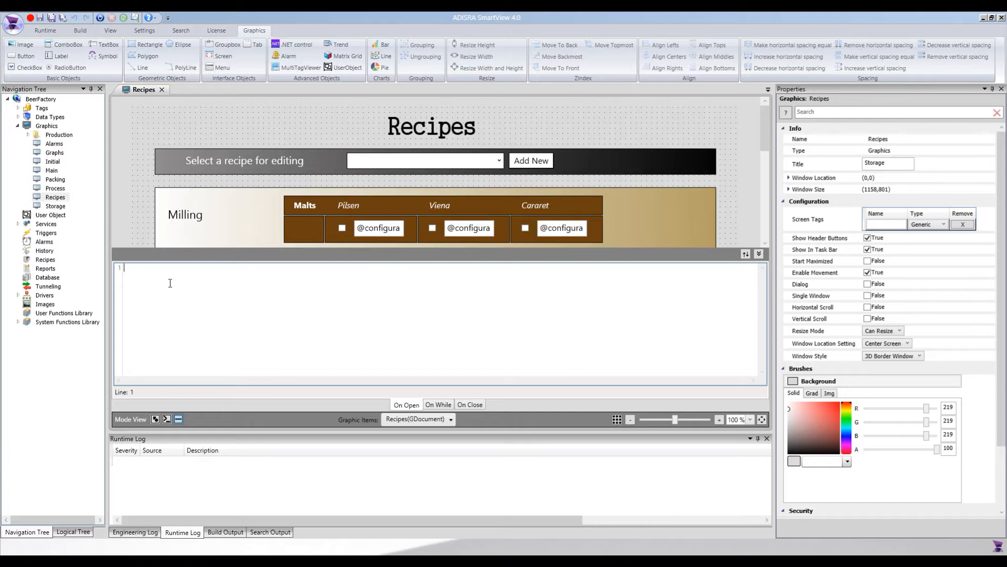
type("int type;")
key("Return")
type("@")
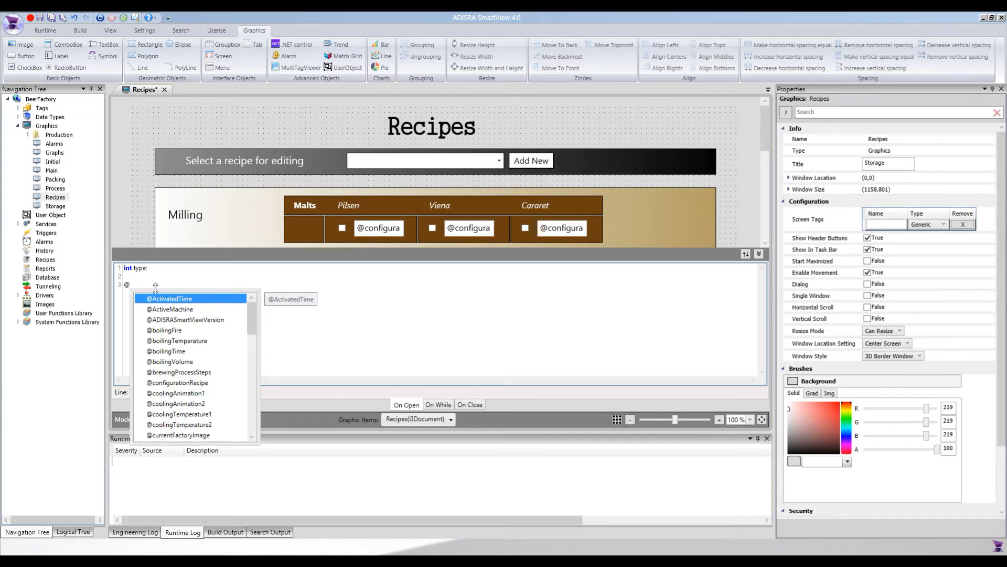
left_click_drag(254, 313, 257, 439)
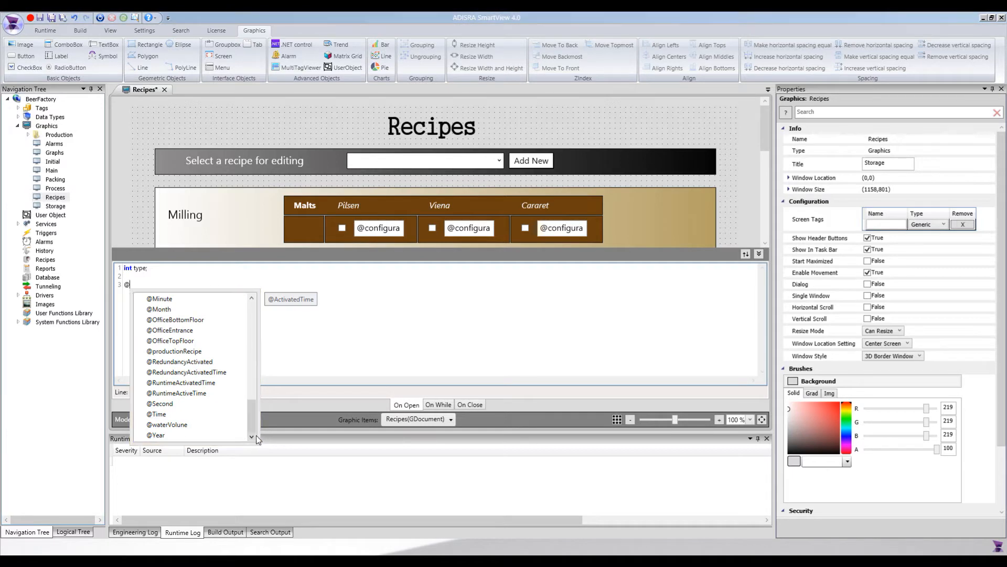
double_click(172, 407)
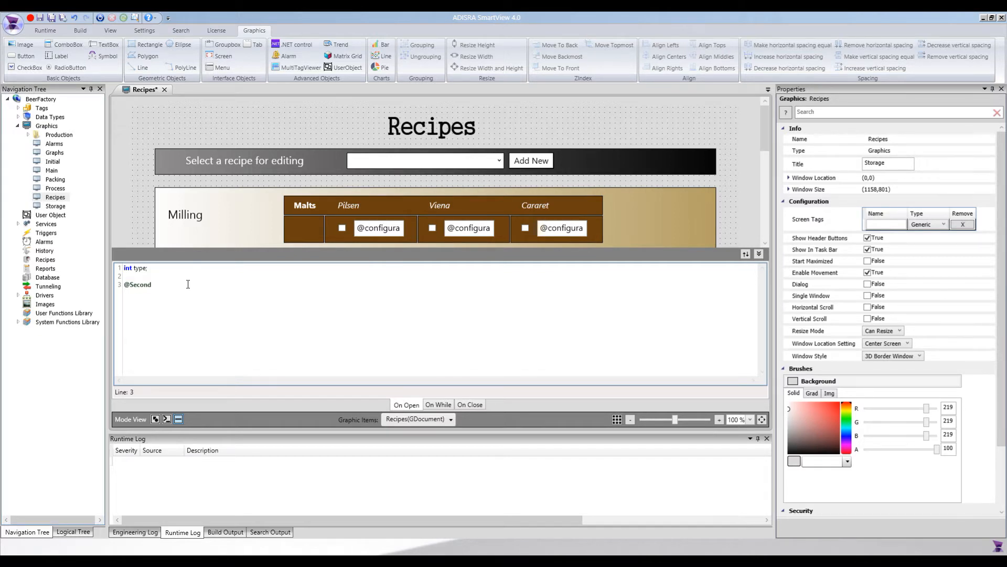
key("ctrl+shift+Left")
type("con")
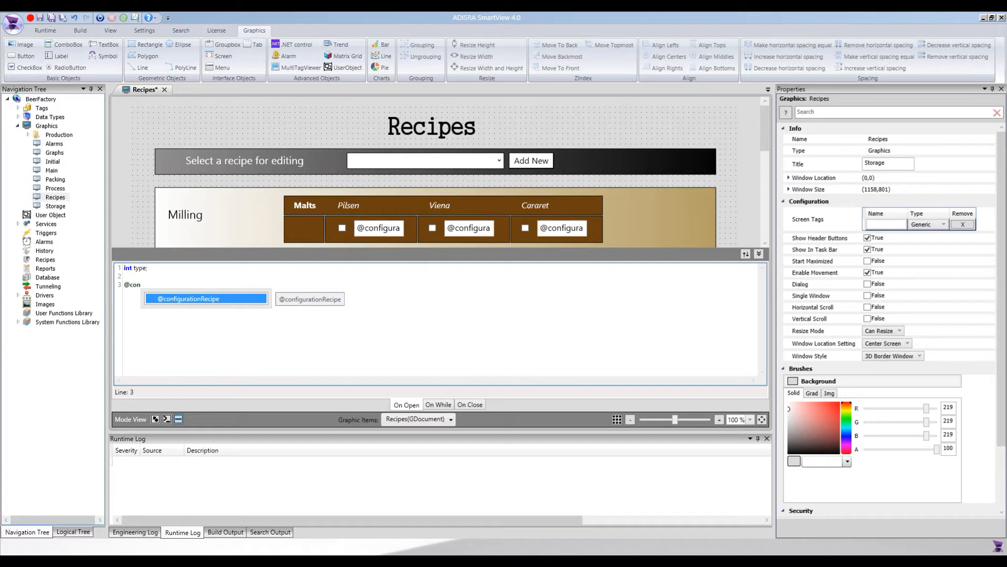
key("Tab")
type(".")
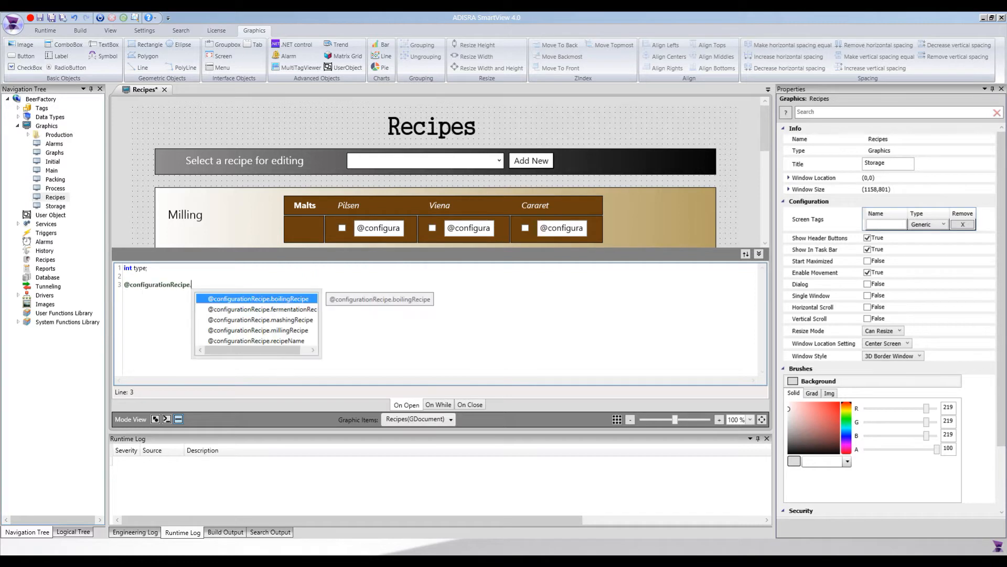
key("Tab")
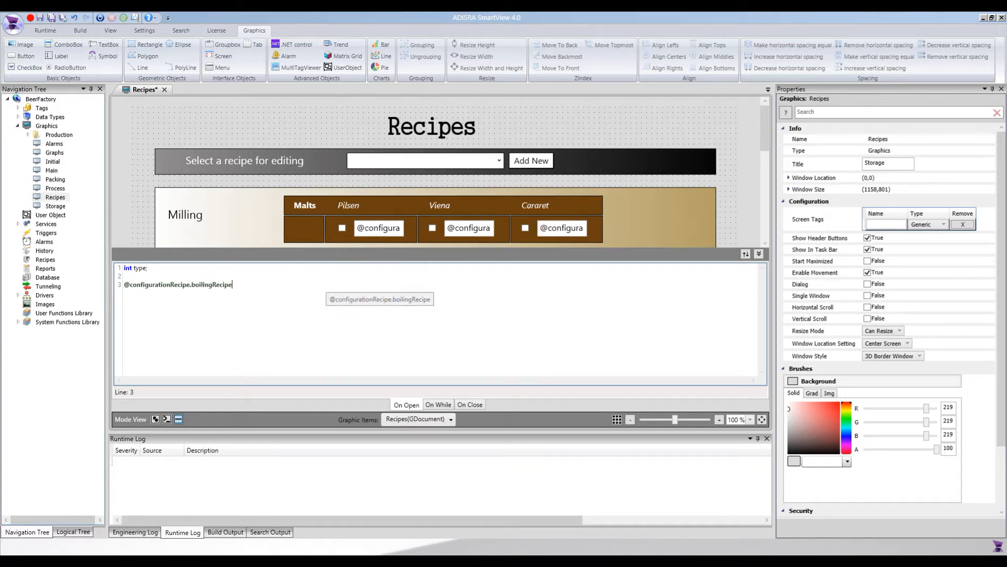
type(".MaxTemperature")
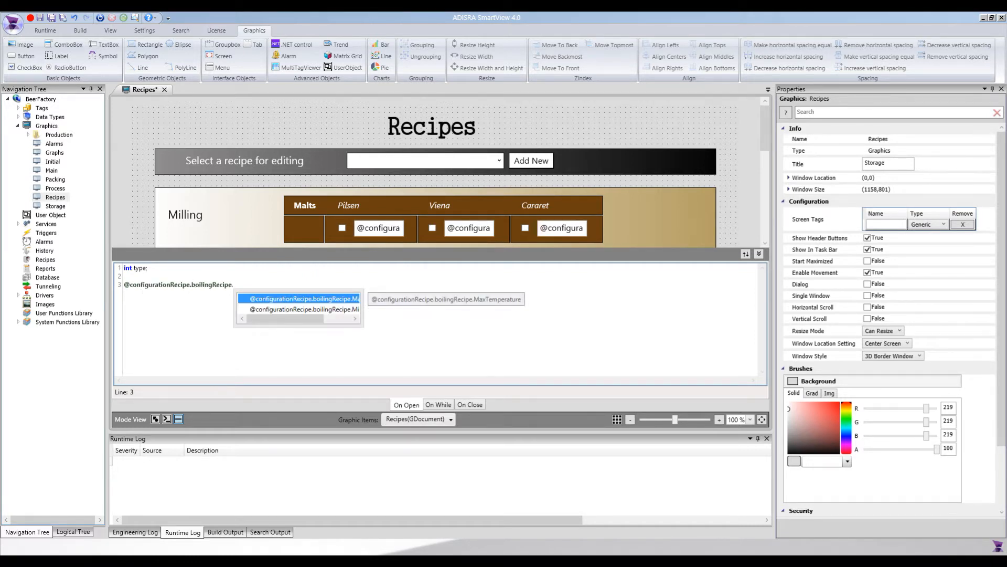
key("Tab")
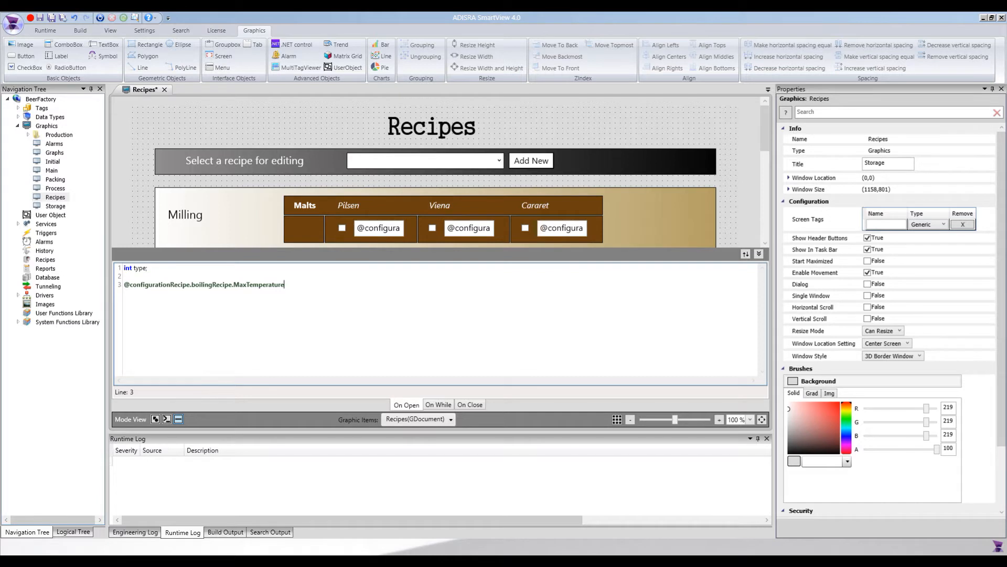
key("shift+Home")
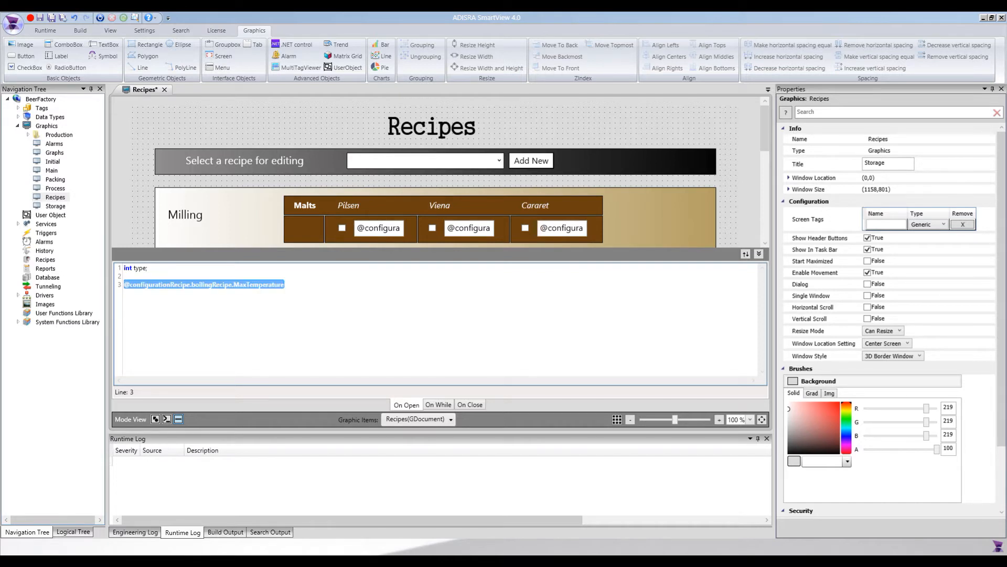
key("Delete")
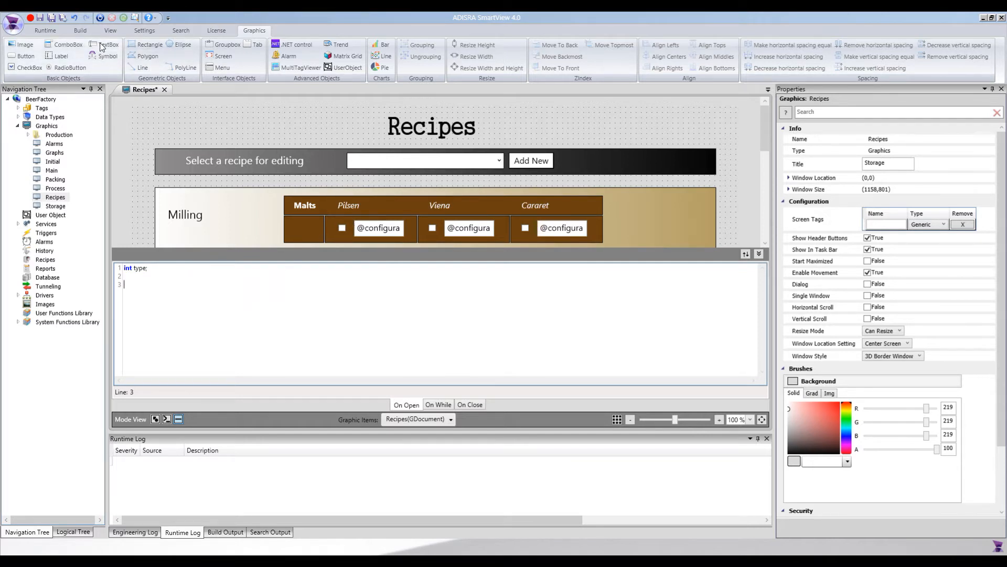
Step: Add a text box of about 95 by 36 above the recipe selection bar and name it test
left_click_drag(206, 118, 257, 138)
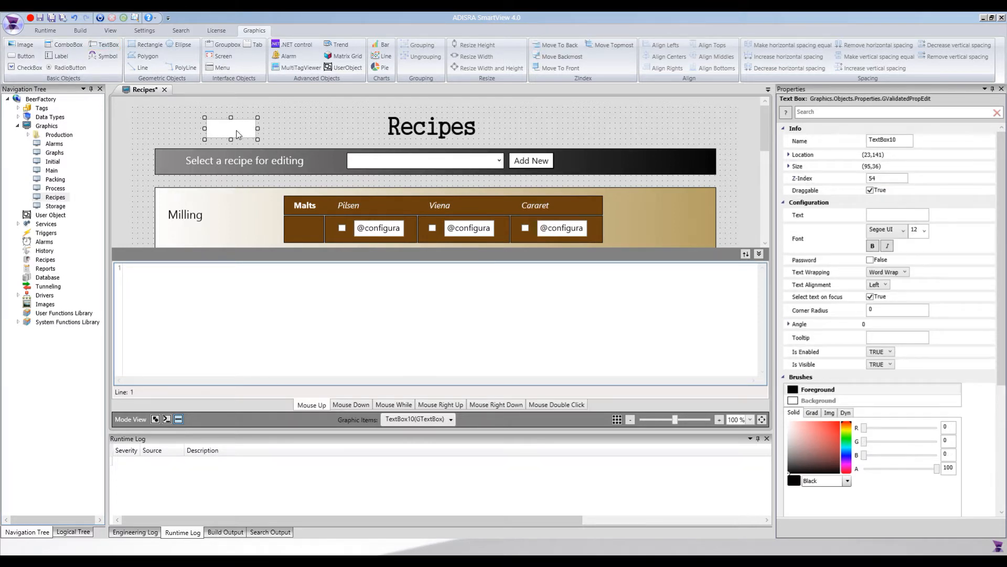
left_click(132, 148)
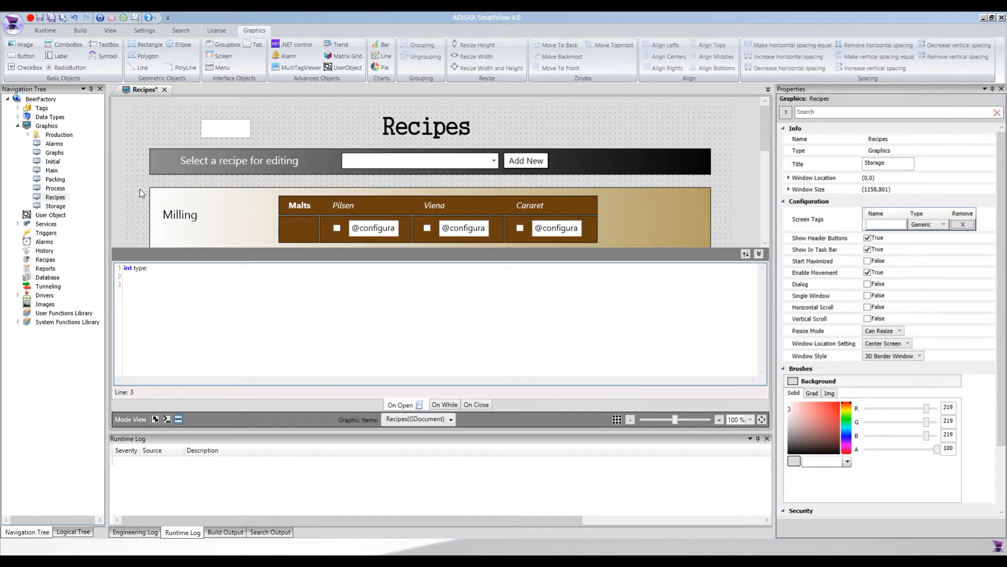
left_click(234, 138)
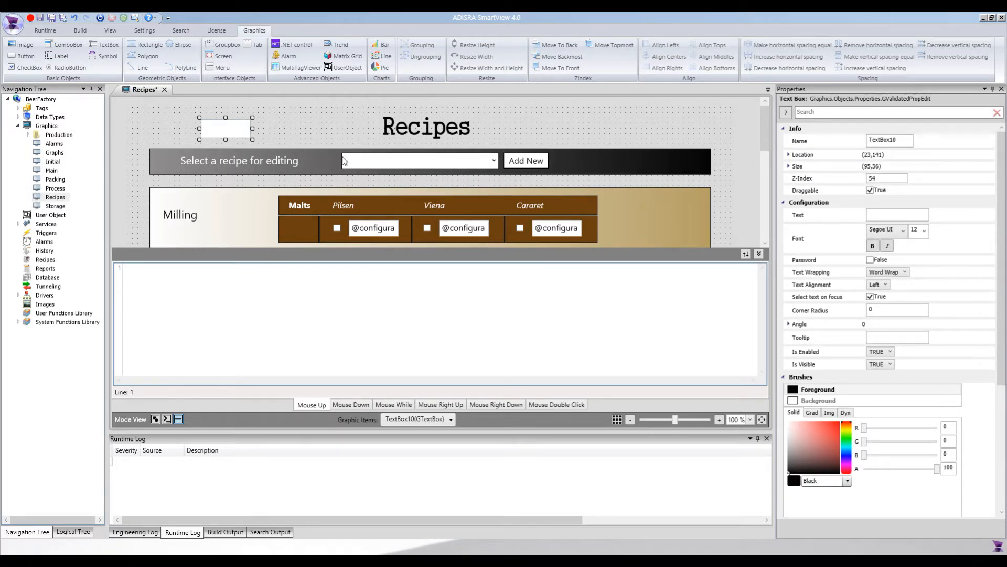
left_click(895, 141)
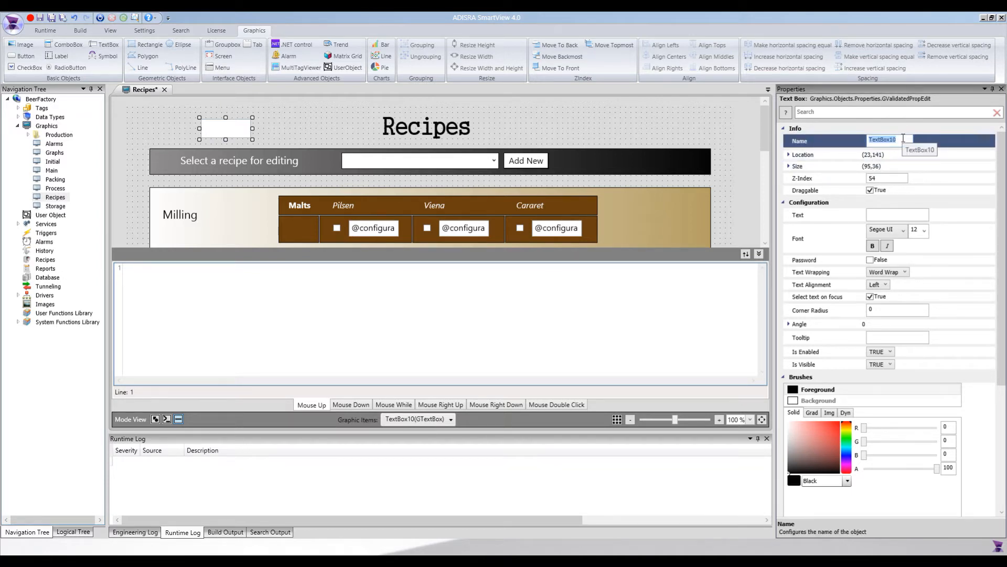
type("test")
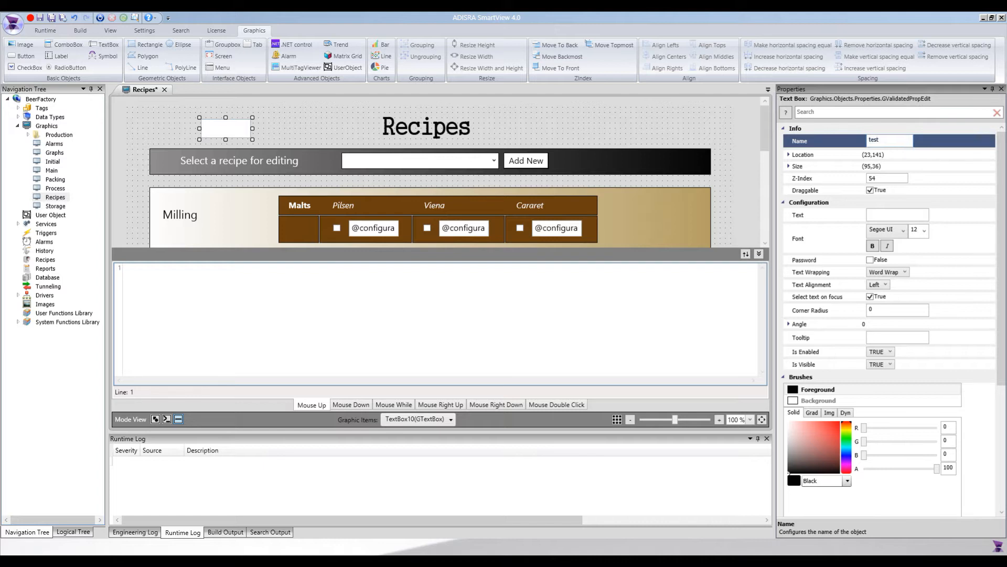
left_click(165, 183)
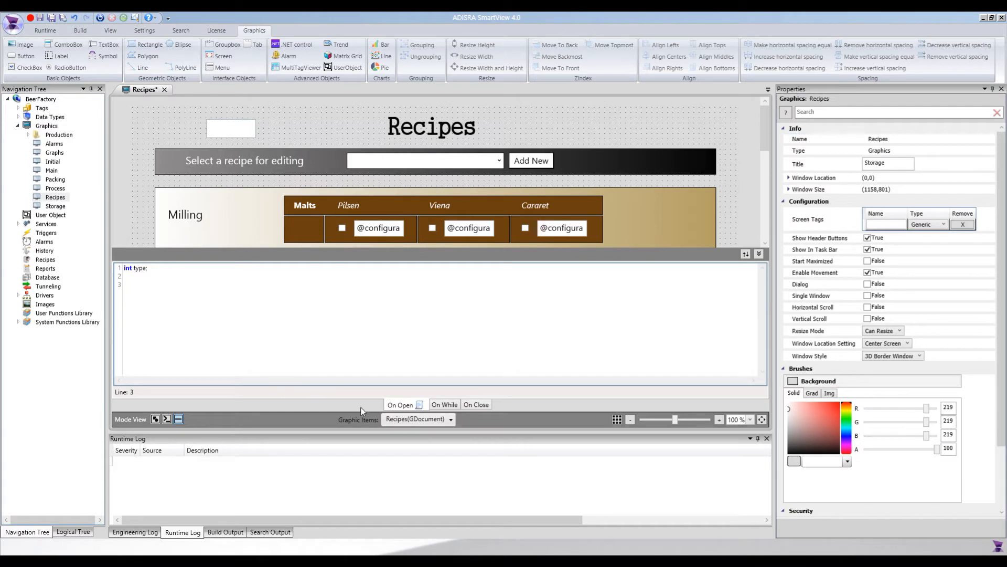
Step: Reference test.Text in the Recipes screen's On Open script, and clear the whole script
type("test.Text")
left_click_drag(149, 284, 125, 284)
left_click(168, 285)
key("ctrl+a")
key("Delete")
left_click(531, 161)
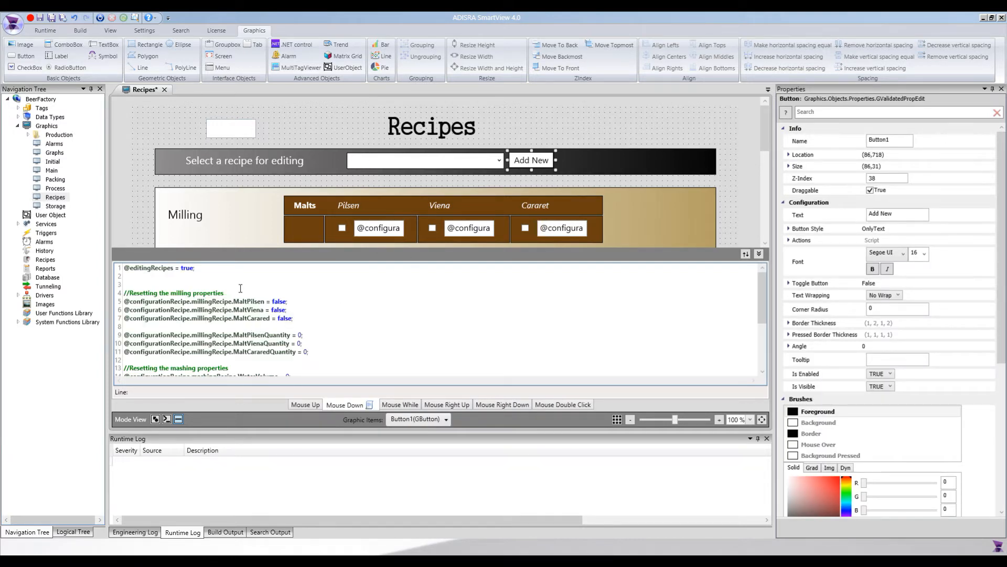
left_click(216, 273)
double_click(149, 268)
left_click_drag(195, 268, 130, 268)
left_click(142, 276)
double_click(152, 268)
left_click(198, 269)
Step: Read the lines of the Add New button's script that reset the milling, mashing, boiling and fermentation properties
left_click_drag(272, 303, 284, 320)
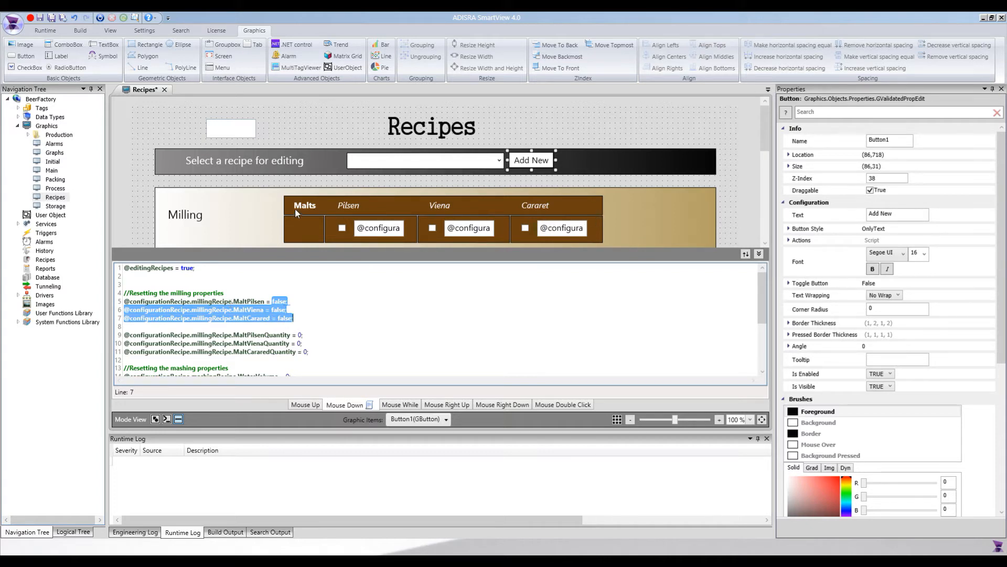
left_click(298, 312)
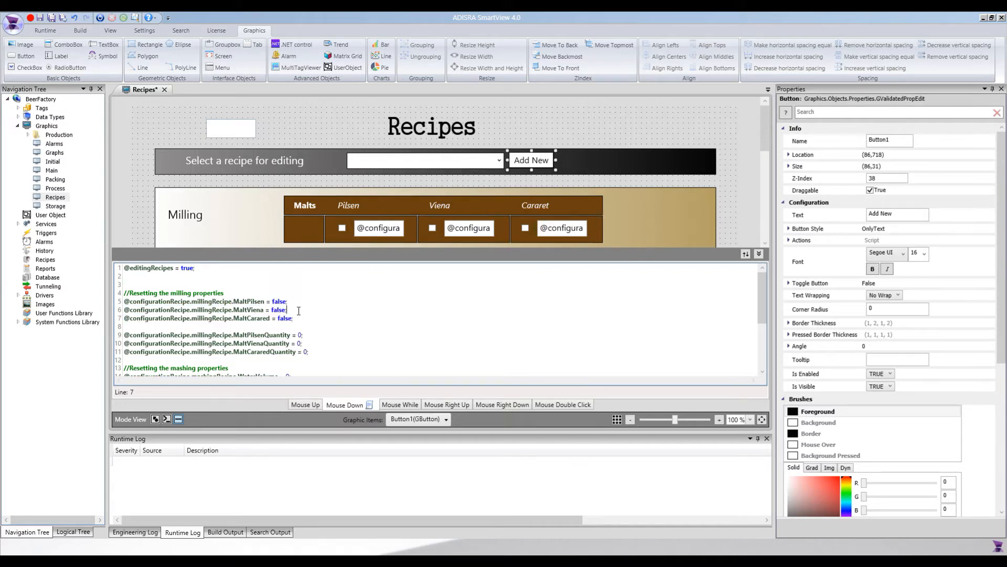
double_click(246, 300)
double_click(270, 335)
left_click(299, 335)
scroll(308, 336, "down", 4)
left_click(307, 338)
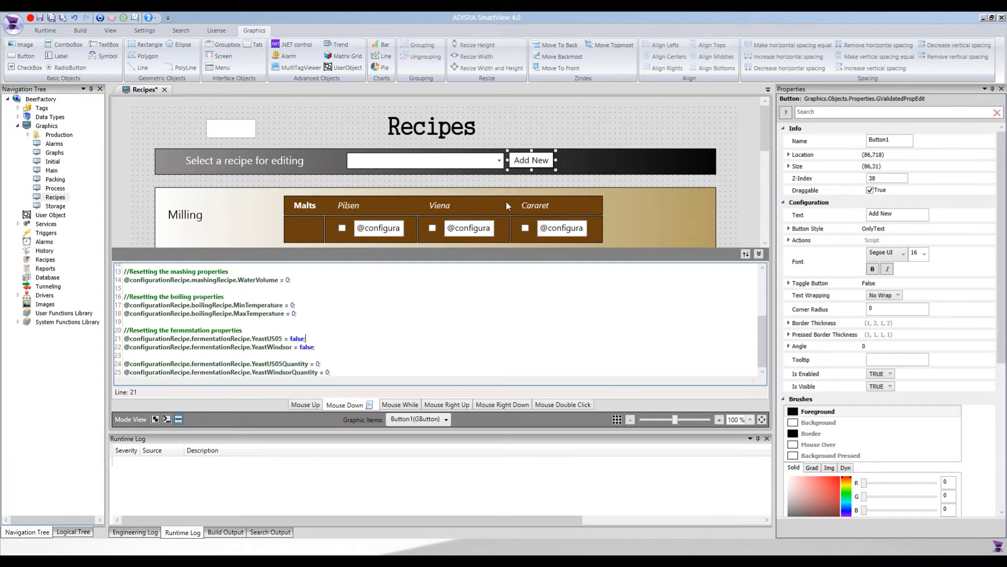
Step: Shrink the script editor to enlarge the Recipes canvas, and look over the screen layout down to the Save and Delete buttons
left_click(652, 238)
left_click_drag(629, 250, 630, 310)
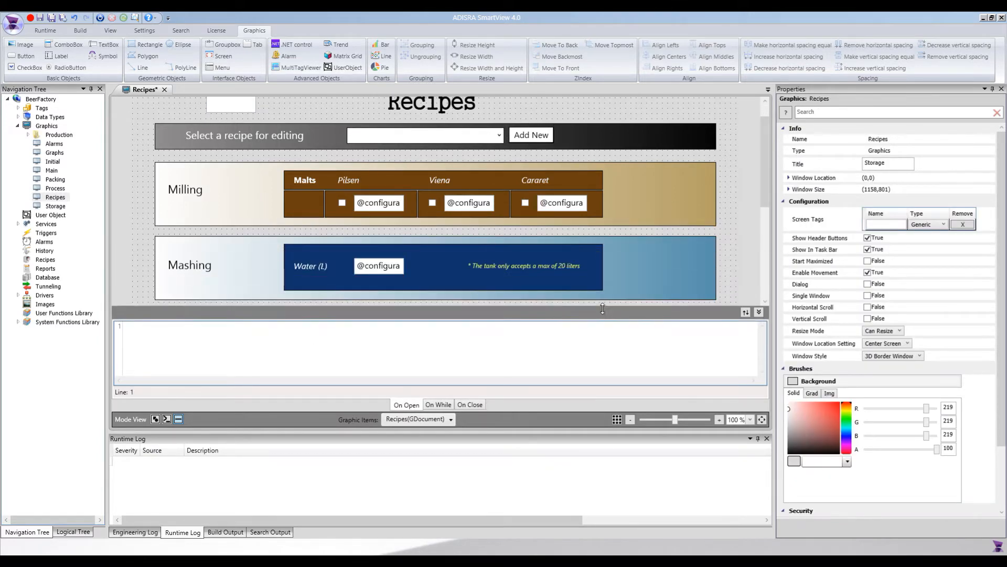
scroll(754, 257, "down", 4)
scroll(754, 254, "down", 2)
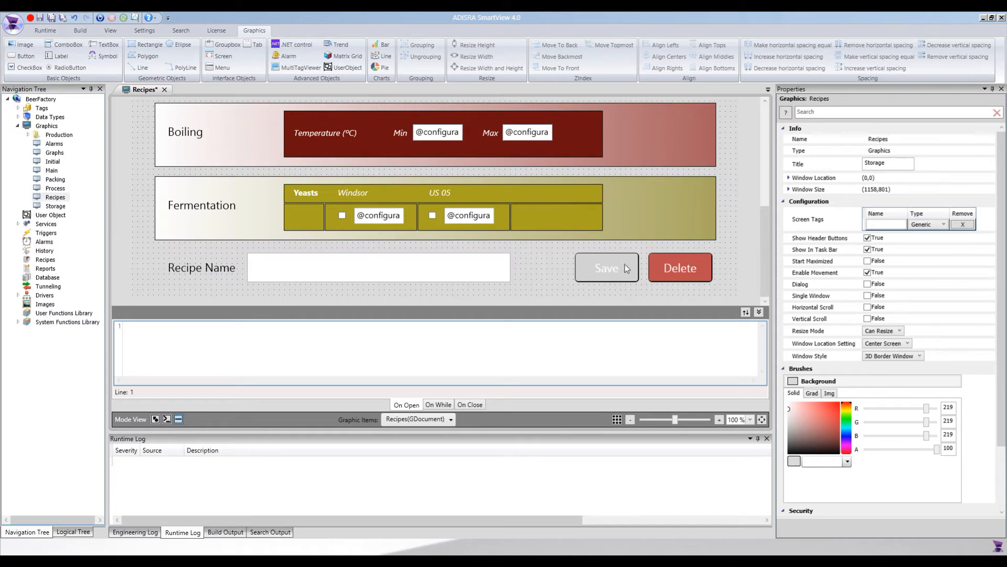
scroll(763, 219, "up", 8)
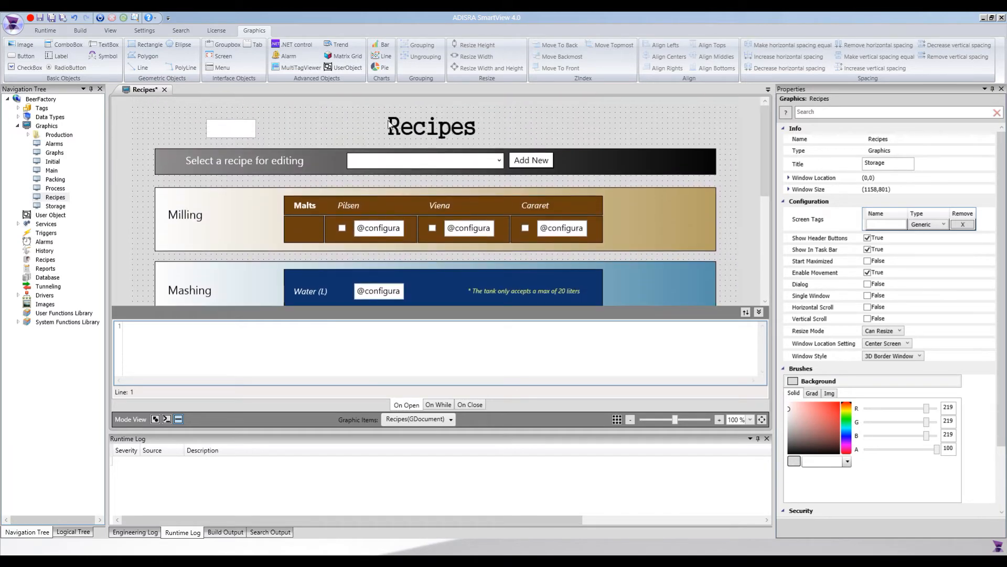
Step: View the available script events of the test text box, the recipe combo box and the Milling label
left_click(246, 128)
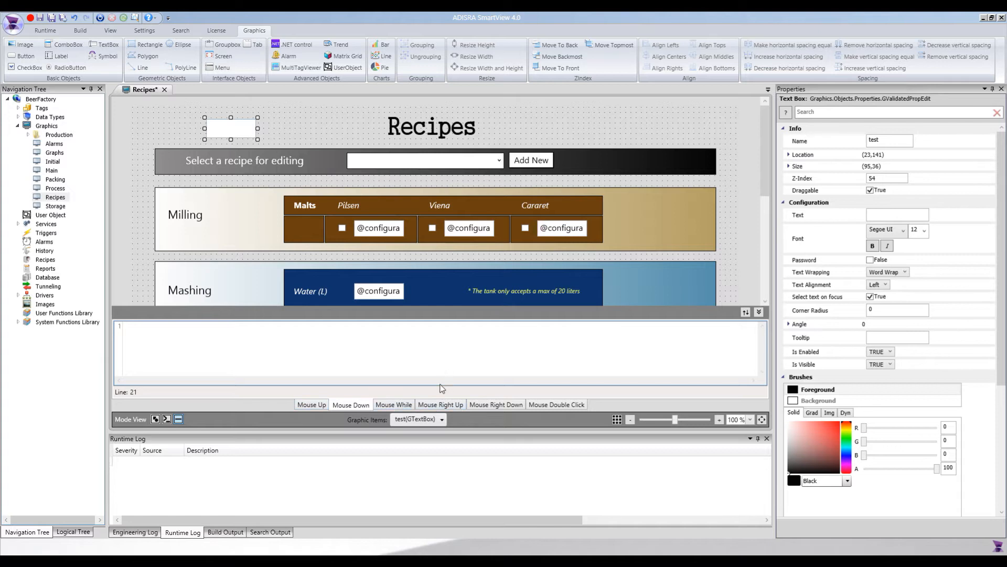
left_click(357, 162)
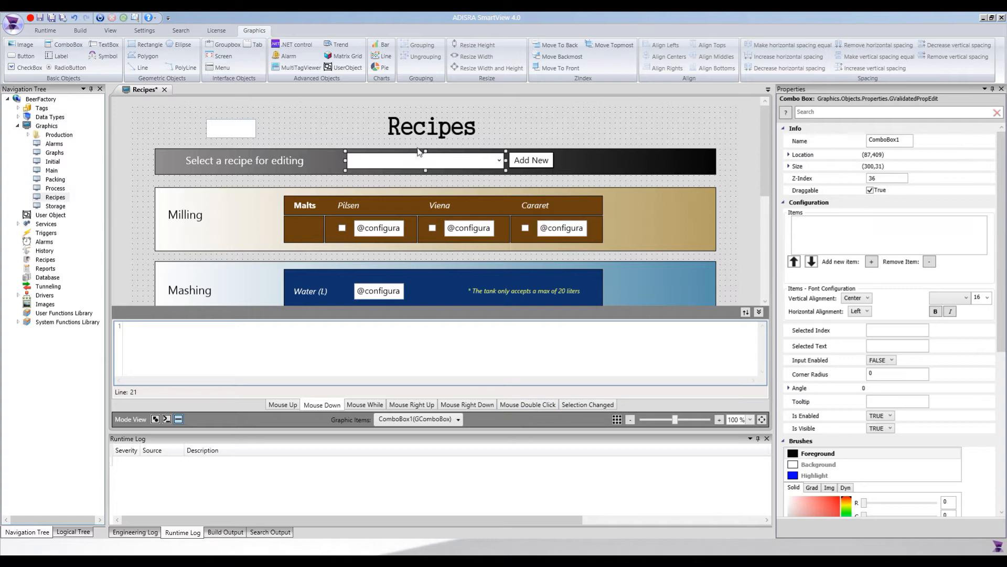
left_click(187, 216)
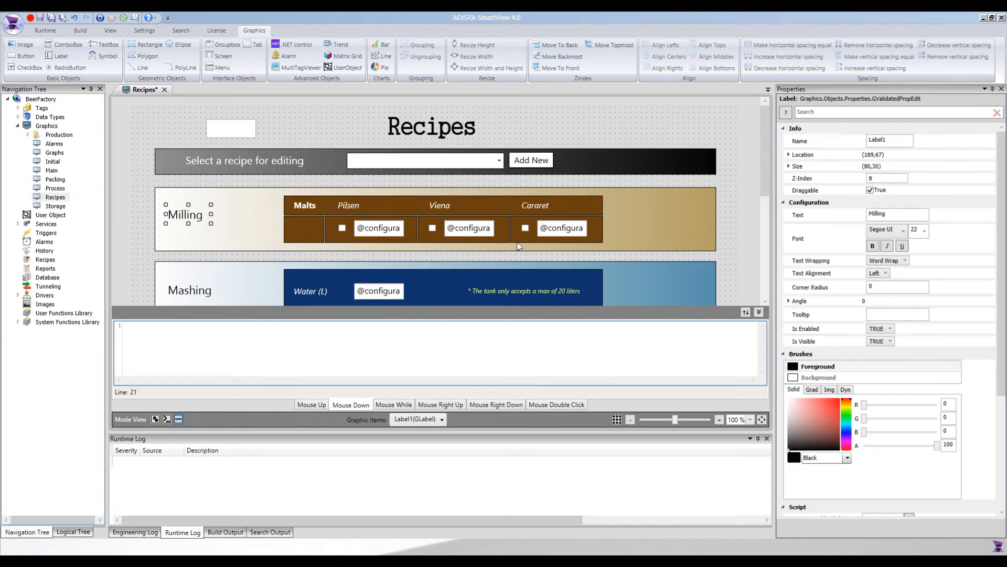
Step: Delete the test text box above the recipe selection bar
left_click(219, 130)
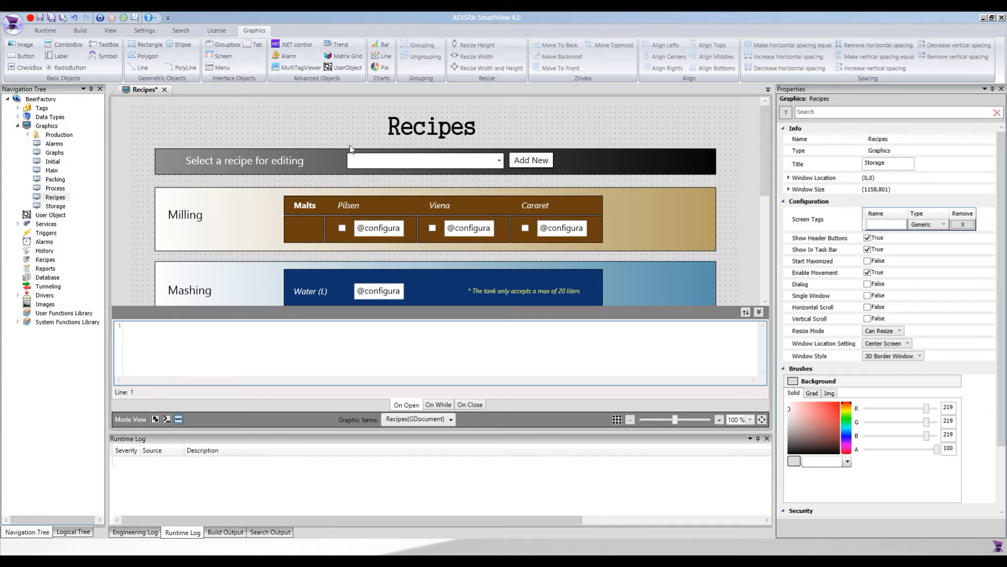
Step: Inspect the properties and script events of the Save button and the Recipe Name text box
left_click_drag(765, 197, 764, 283)
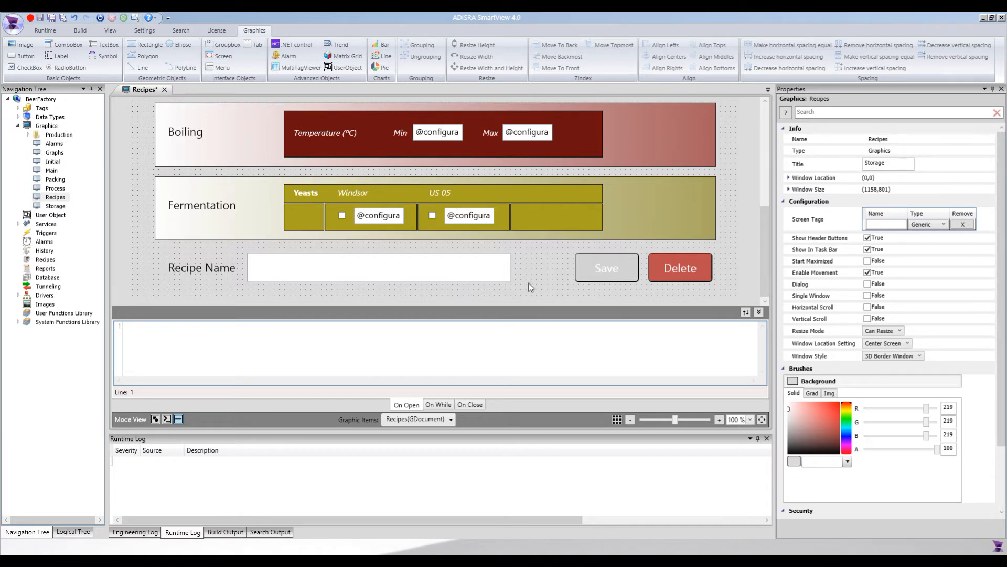
left_click(611, 261)
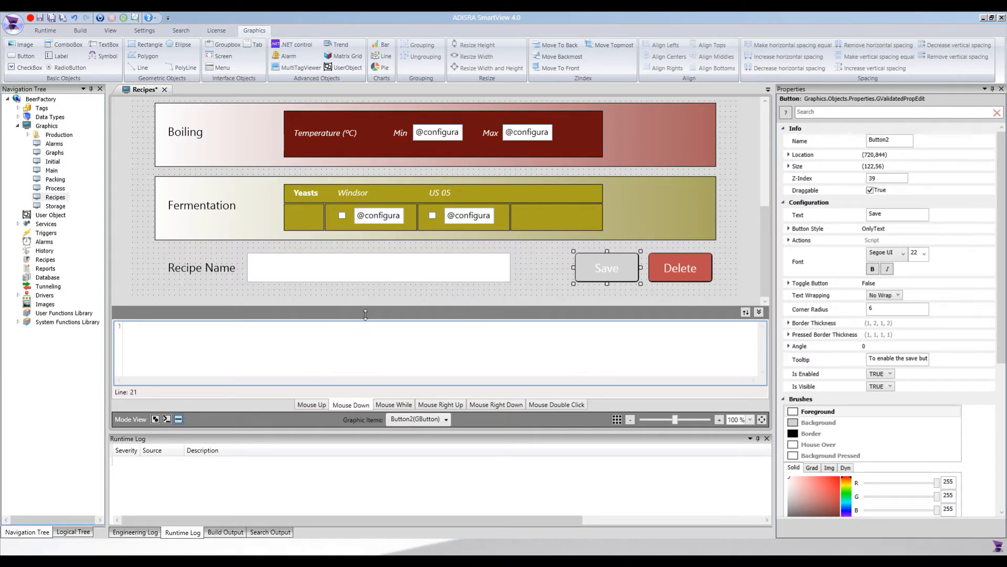
left_click(306, 270)
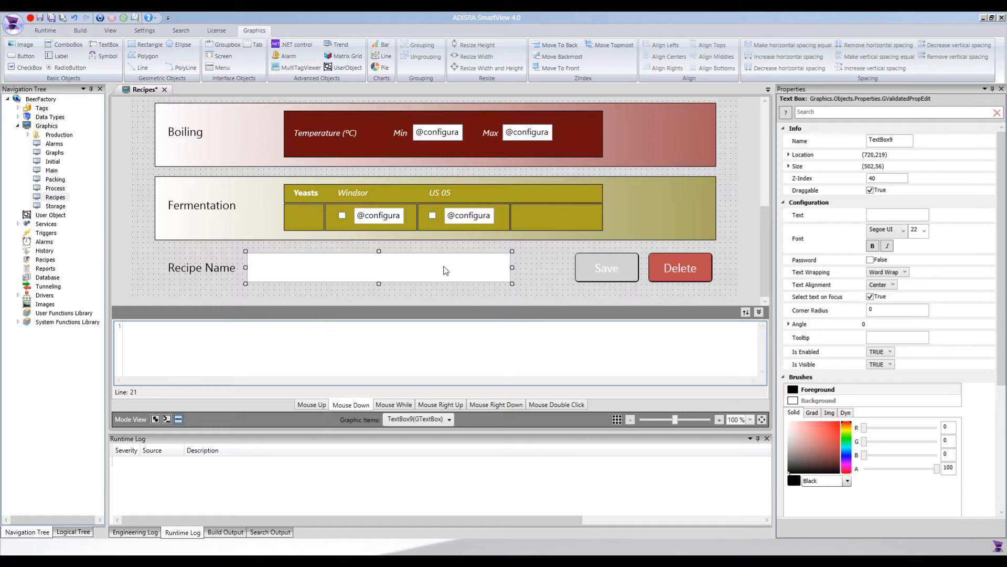
left_click(332, 328)
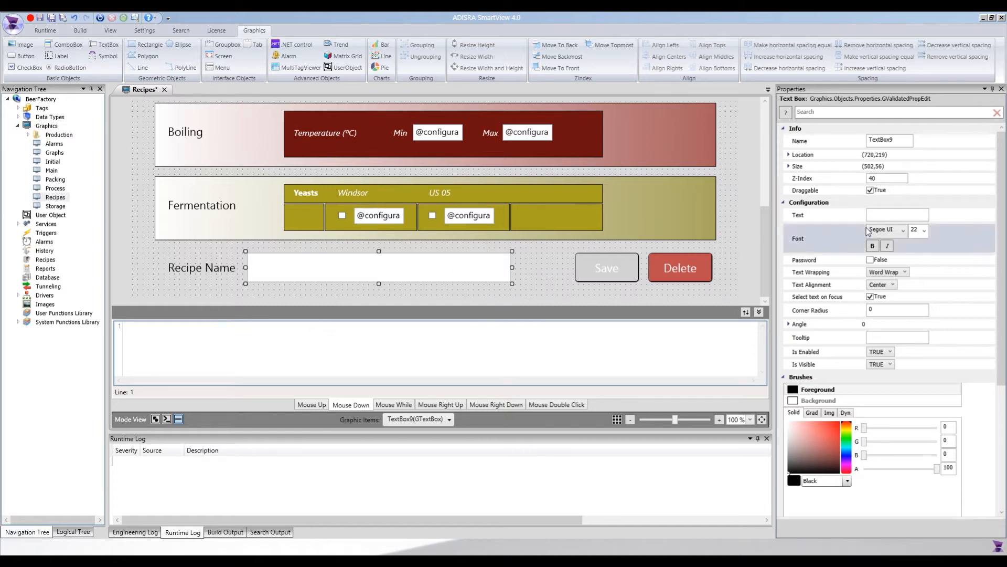
left_click(900, 216)
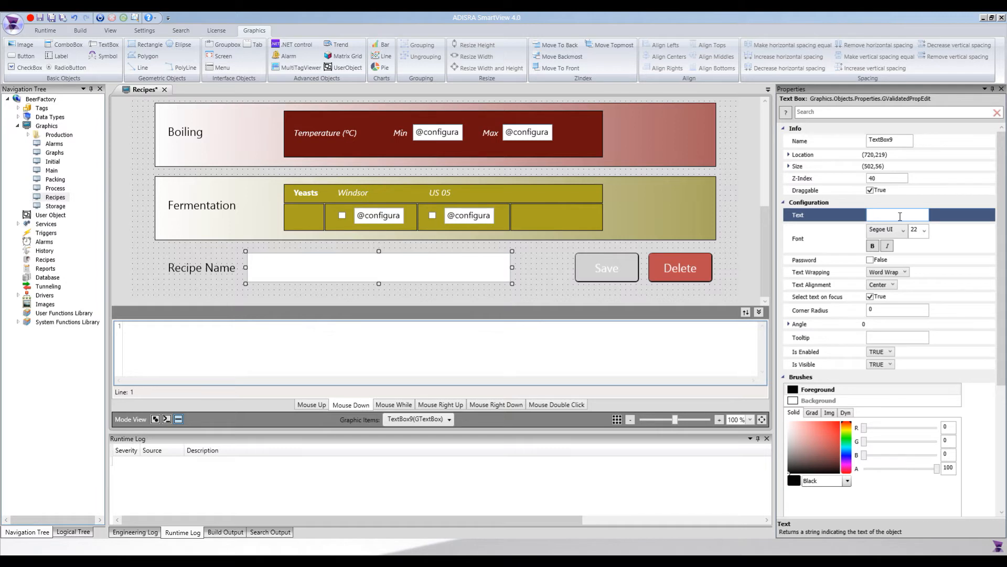
type("@configurationRecipe")
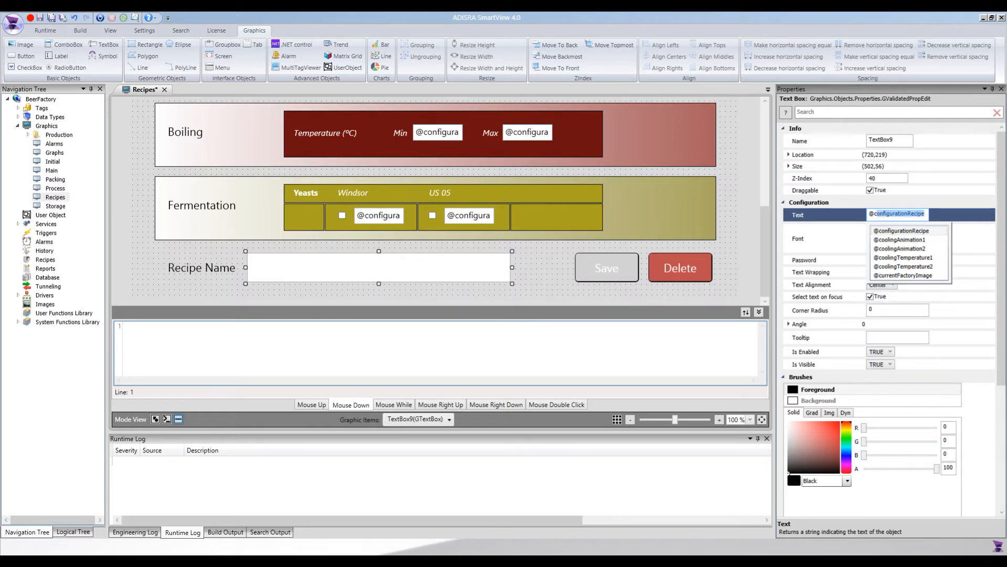
key("End")
type(".")
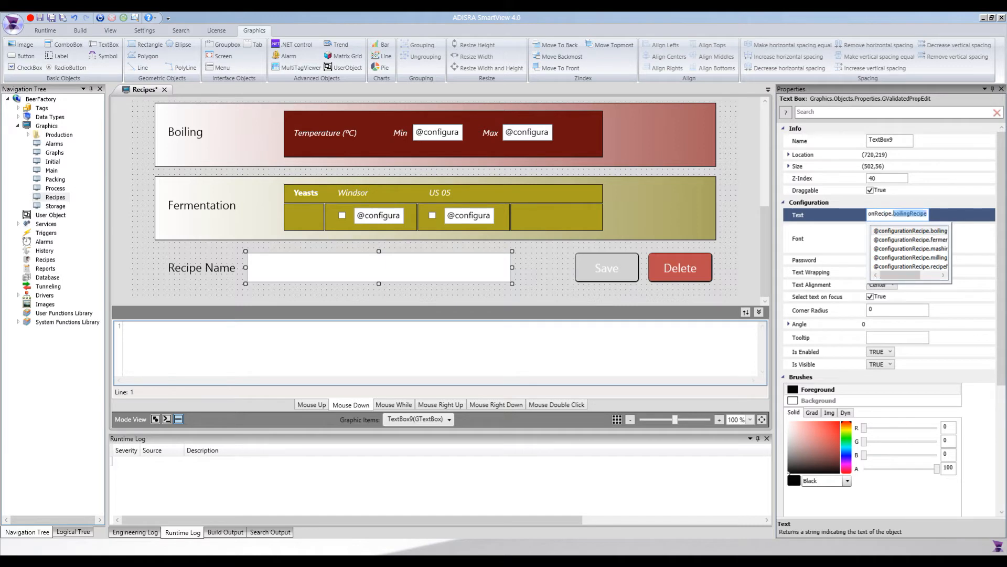
type("re")
key("Tab")
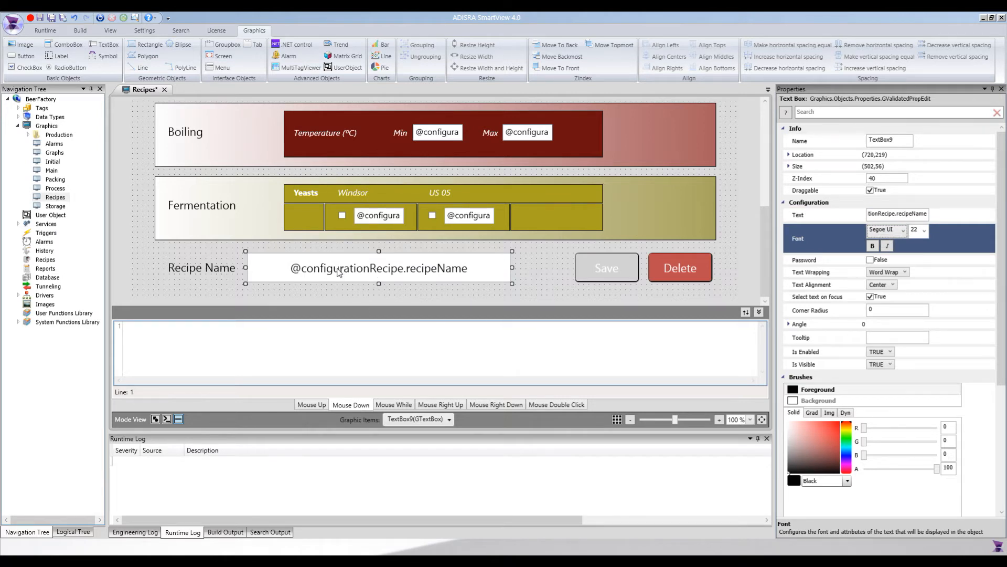
Step: Examine the dynamic background settings of the Save button, including the colours assigned to the values true and false
left_click(630, 265)
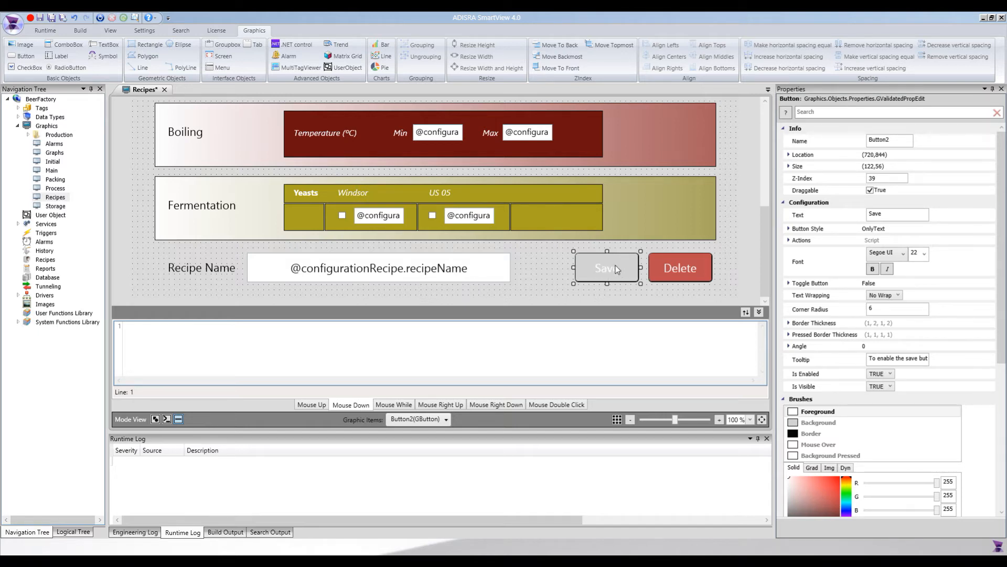
scroll(1001, 194, "down", 5)
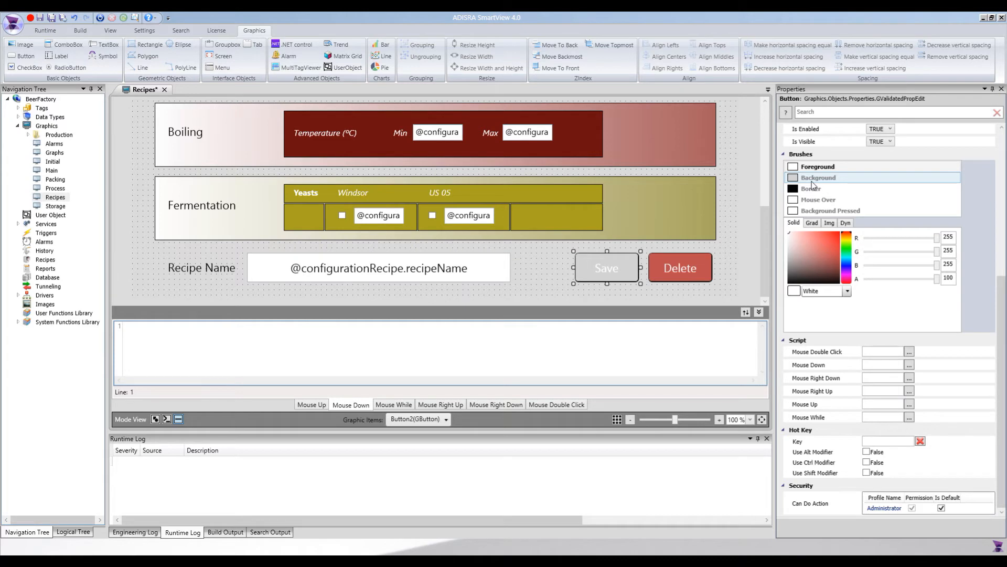
left_click(830, 180)
left_click(831, 178)
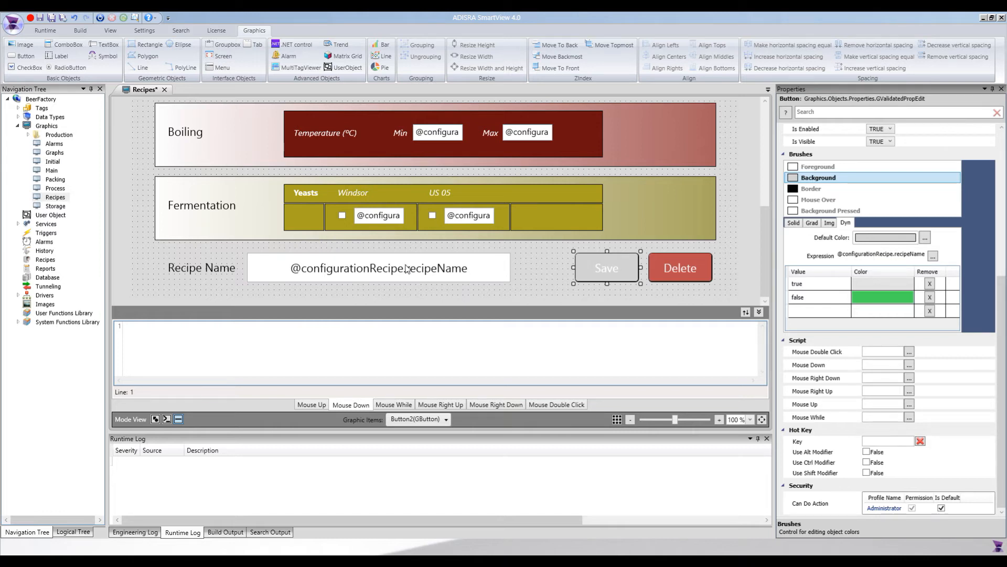
left_click(825, 284)
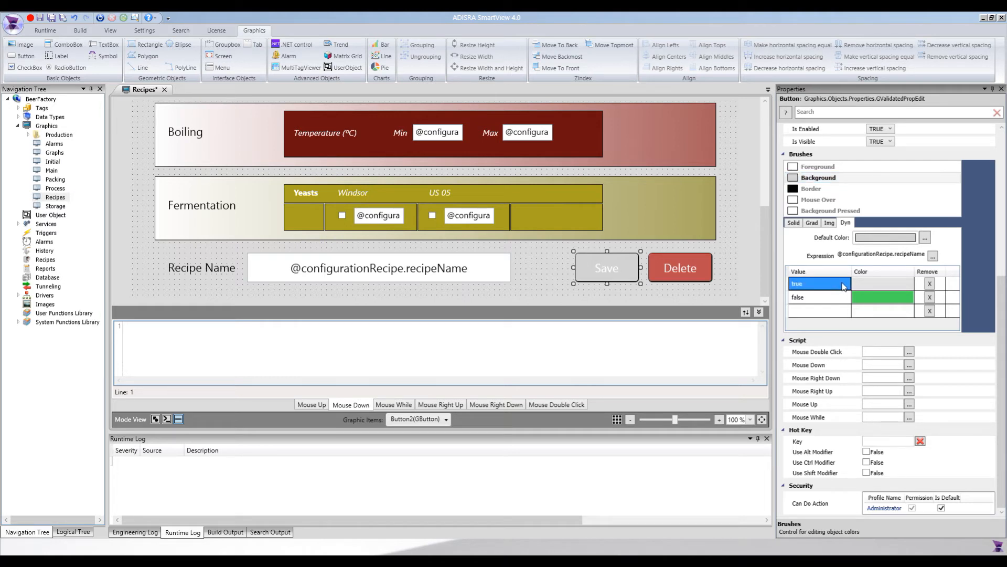
left_click(870, 282)
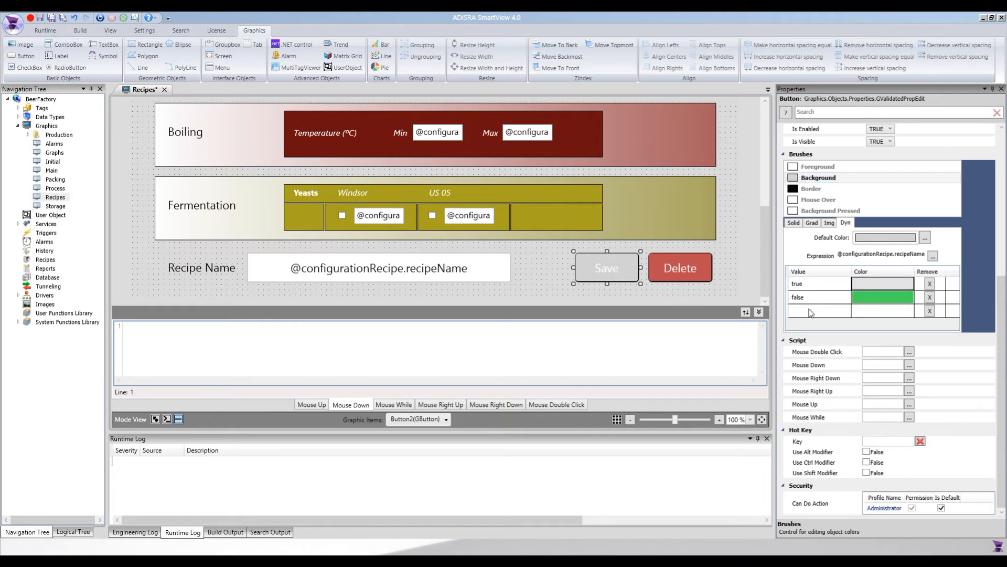
left_click(822, 297)
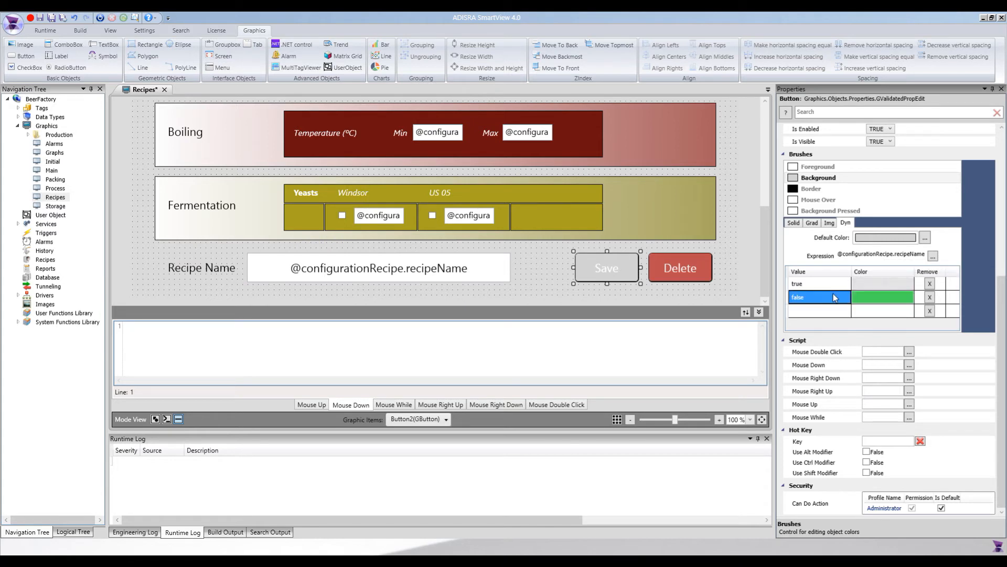
left_click(859, 301)
Step: Read the expression script behind the Save button's dynamic background, and close it without changes
left_click(933, 256)
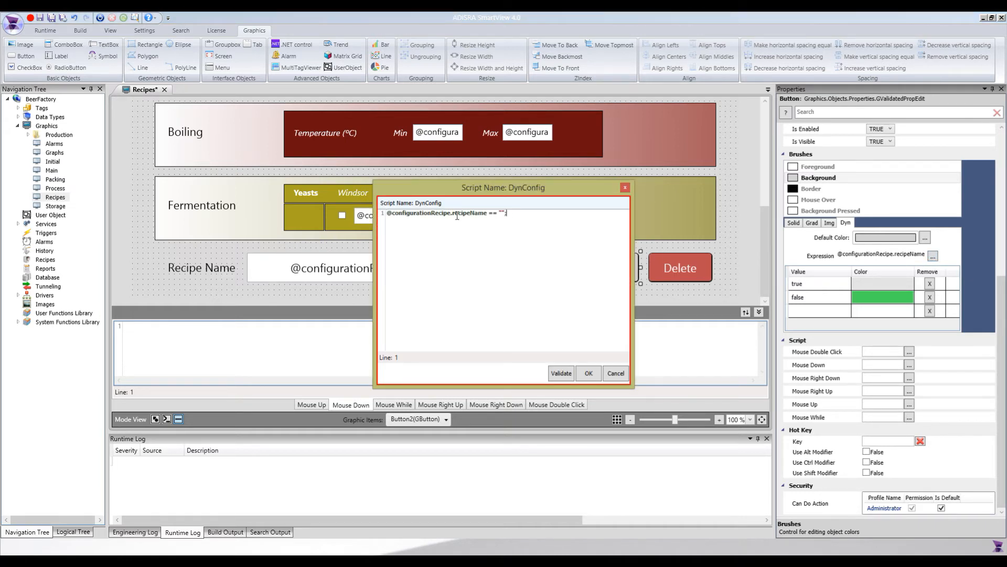
double_click(399, 213)
left_click_drag(489, 213, 506, 213)
left_click(614, 374)
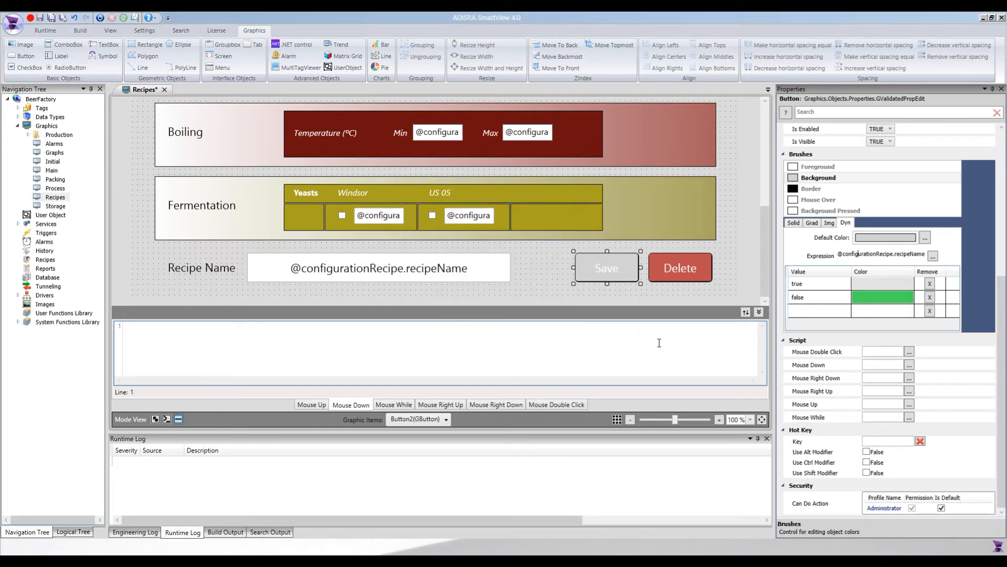
Step: Save the Recipes screen and run the project, opening the Recipes page in the running application
left_click(534, 260)
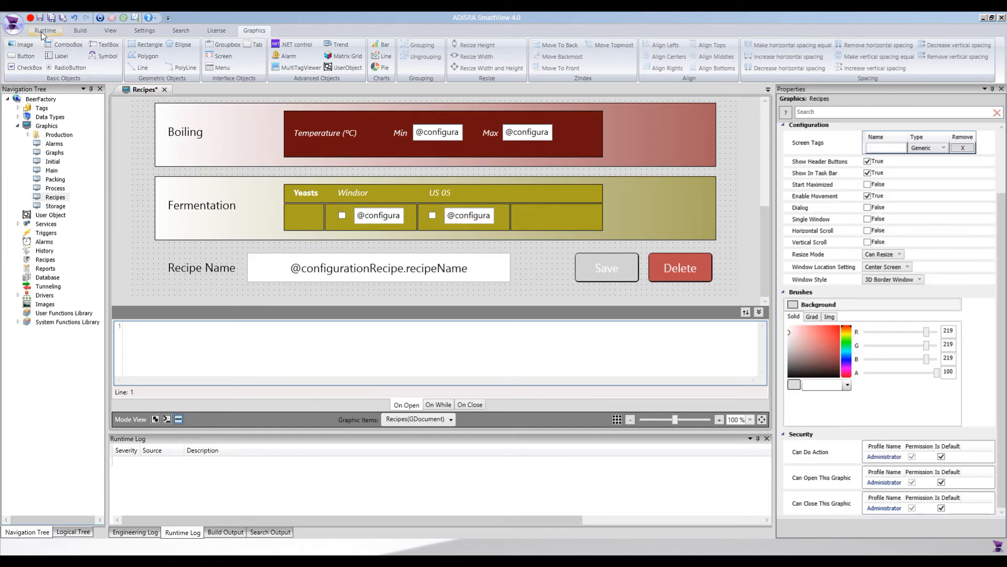
left_click(41, 19)
left_click(52, 30)
left_click(17, 49)
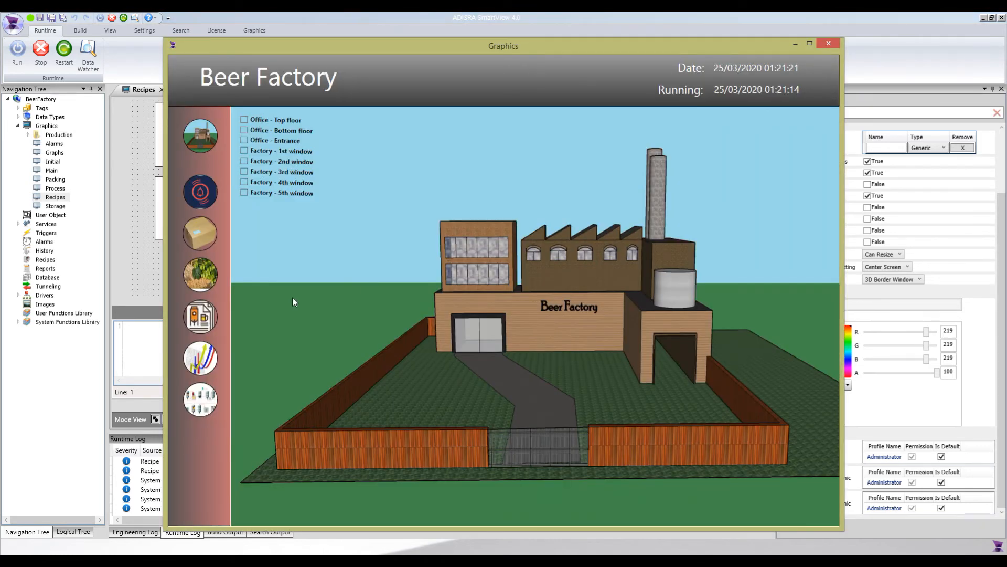
left_click(198, 319)
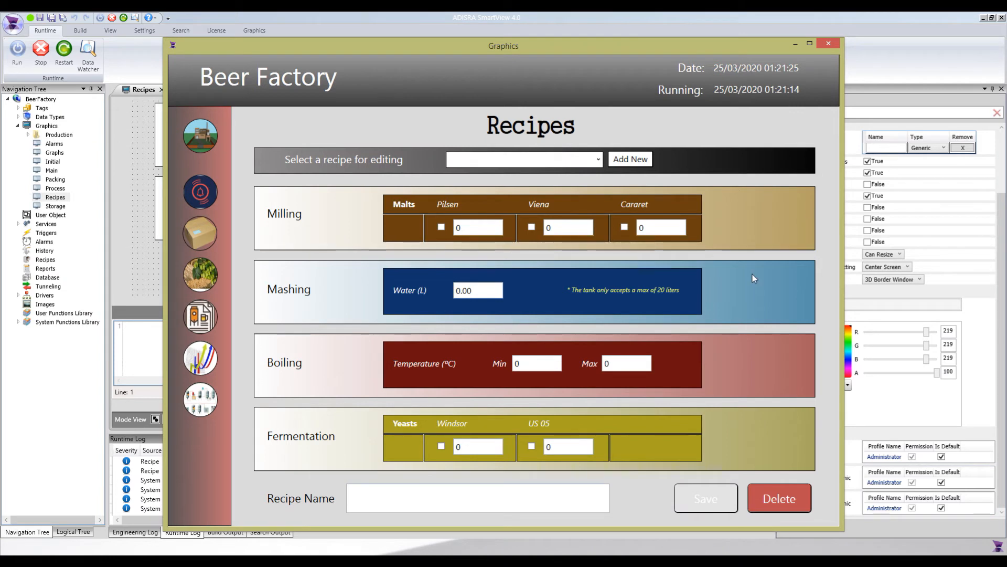
Step: Enter "asdasdasdsad" as the recipe name on the running Recipes page to test the Save button's colour
left_click(426, 505)
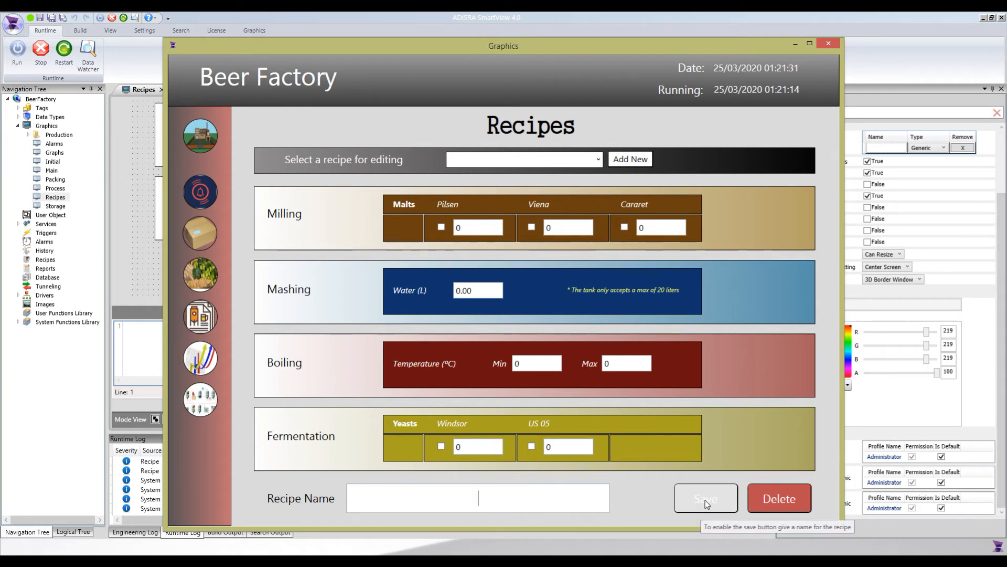
type("asdasdasdsa")
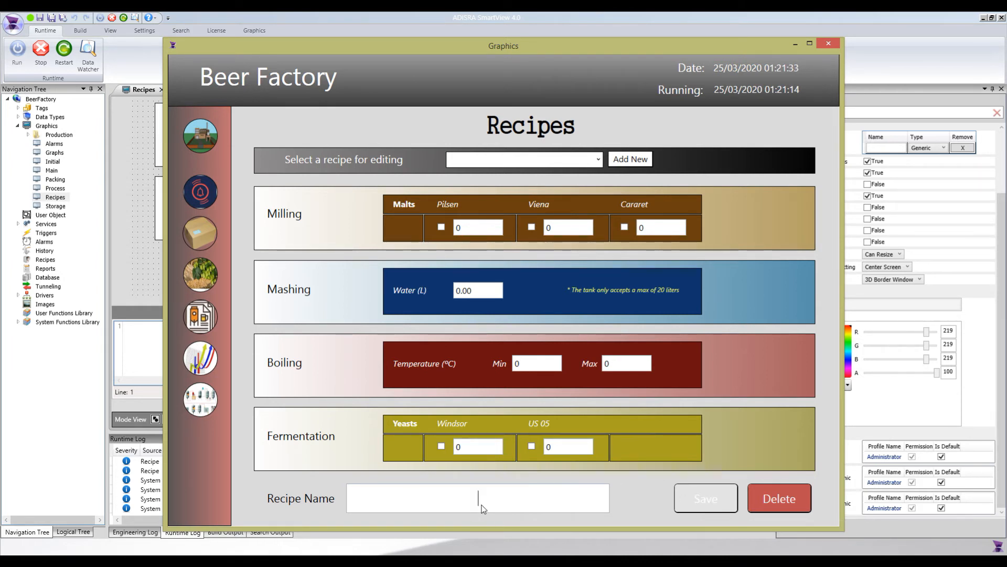
type("d")
left_click(486, 165)
left_click(486, 168)
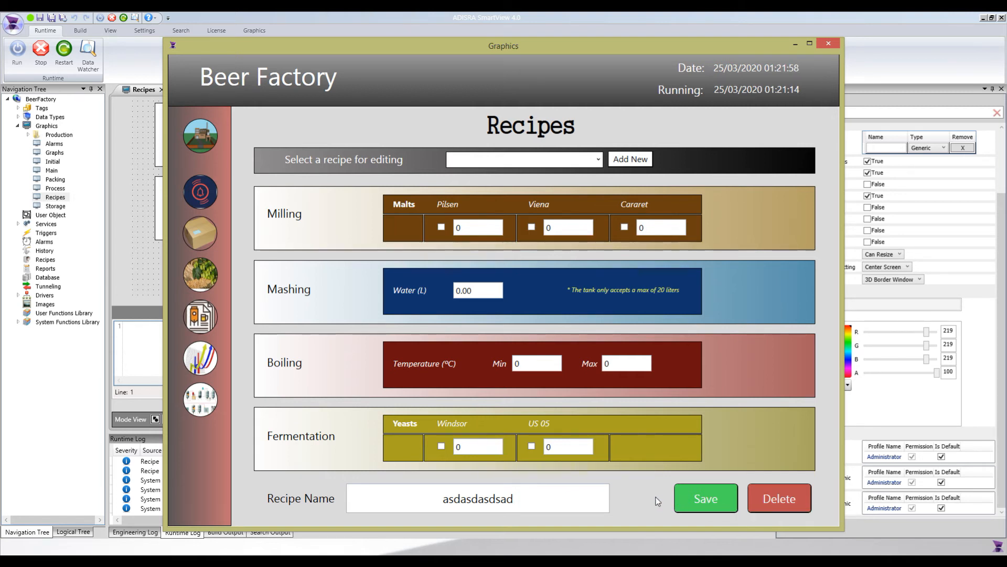
Step: Clear the recipe name on the running Recipes page, test it with "a", and empty it again
double_click(508, 504)
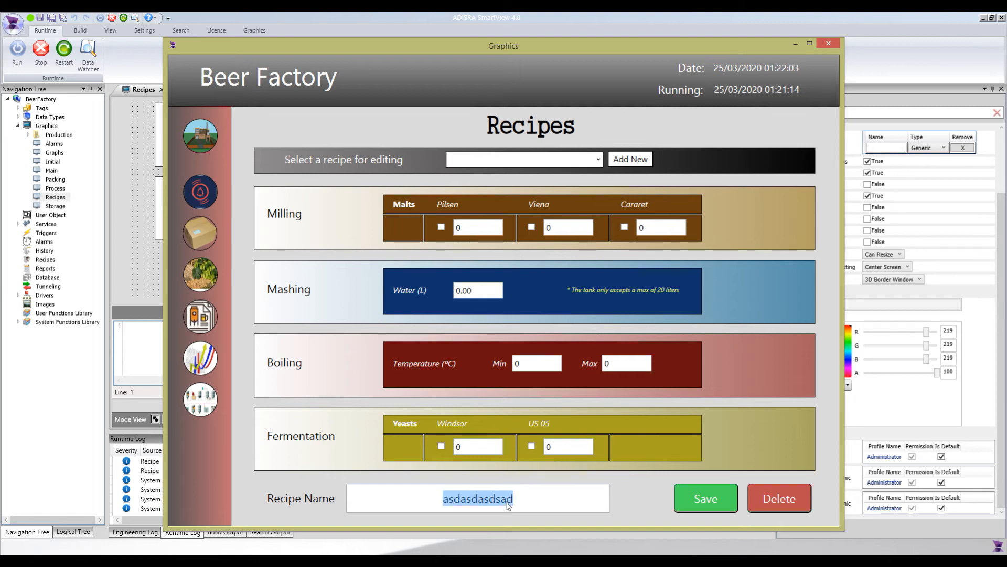
key("BackSpace")
type("a")
key("BackSpace")
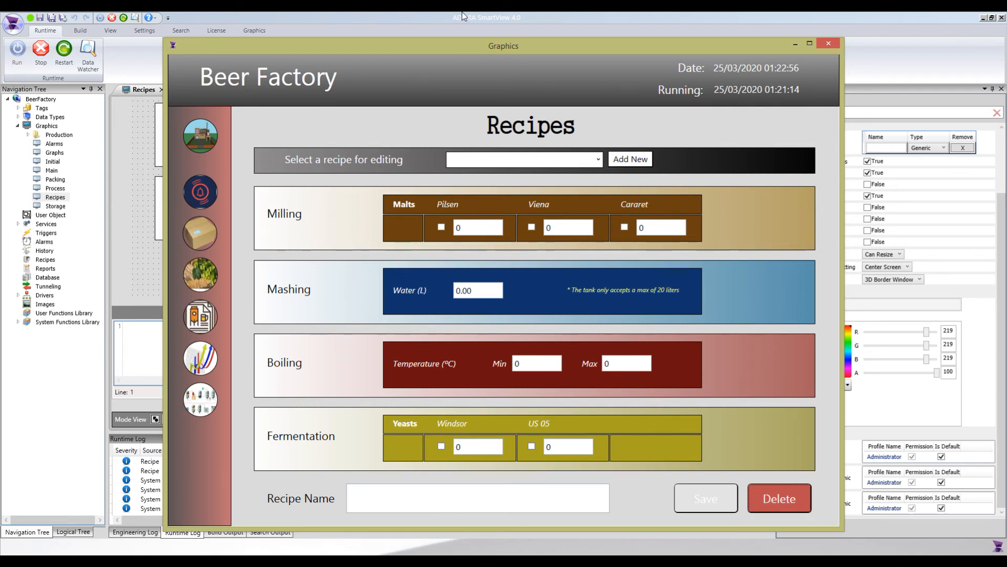
Step: Return to the SmartView editor and stop the runtime
left_click(489, 24)
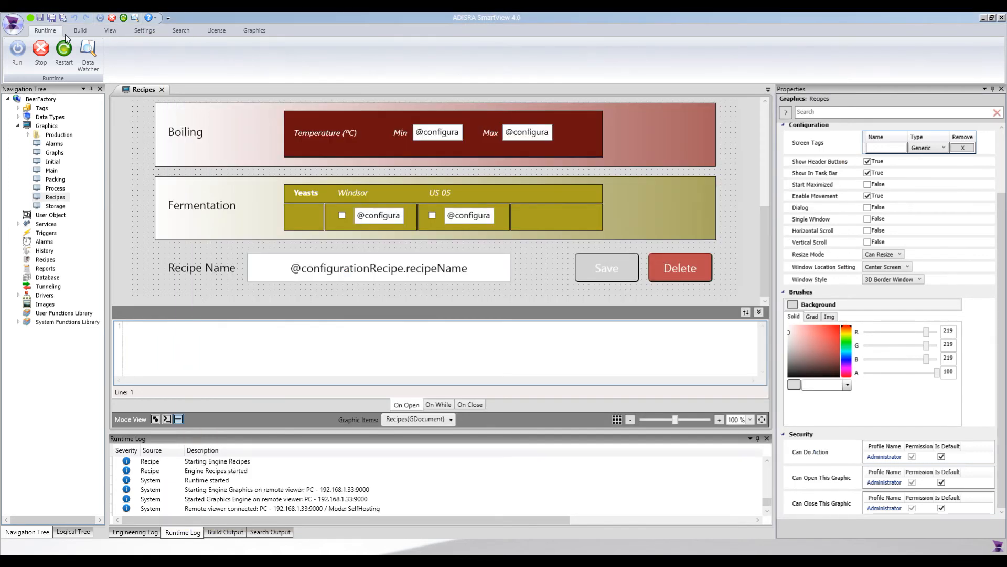
left_click(39, 49)
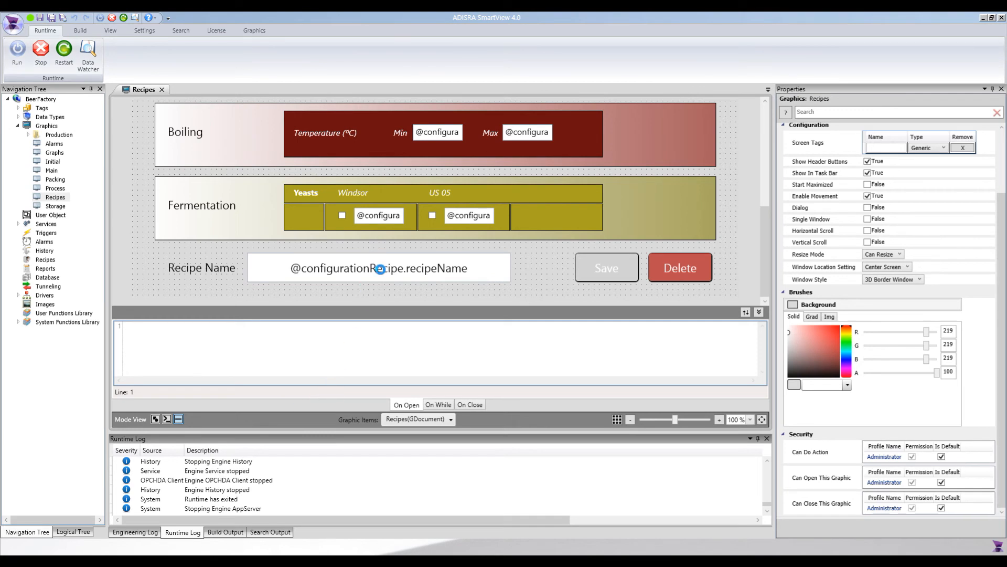
Step: Remove the tag binding from the Text property of the Recipe Name text box
left_click(382, 273)
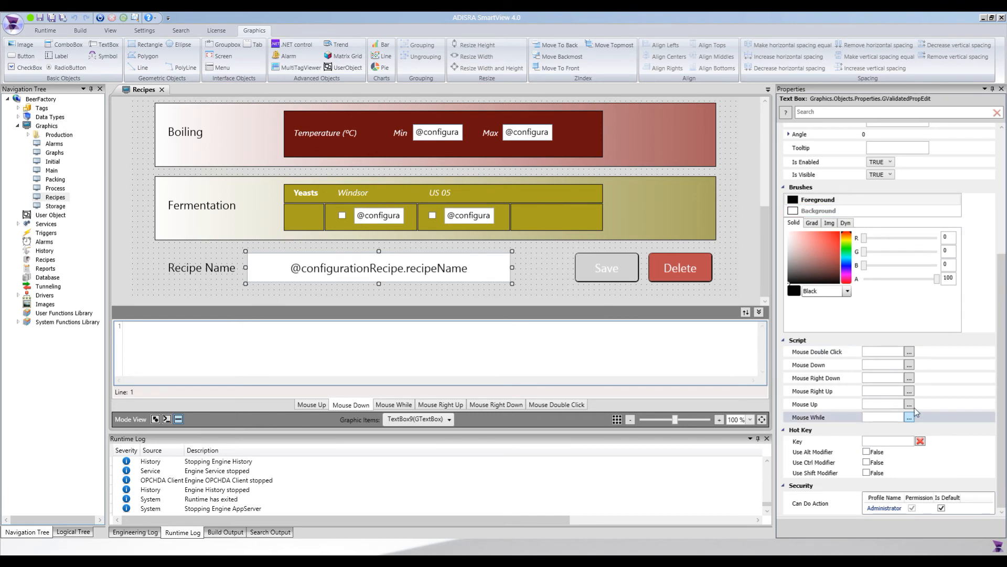
scroll(911, 373, "up", 5)
left_click(913, 152)
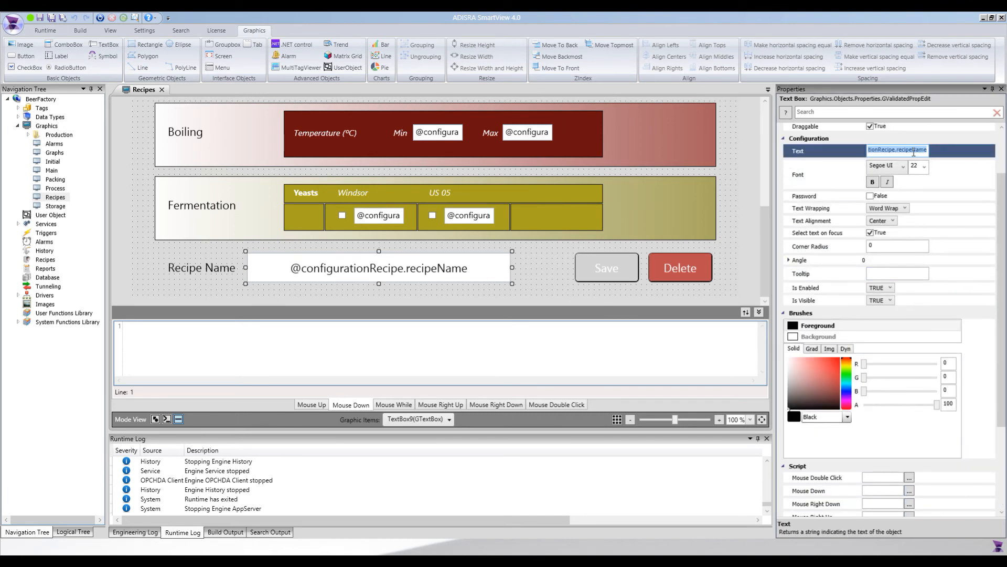
key("BackSpace")
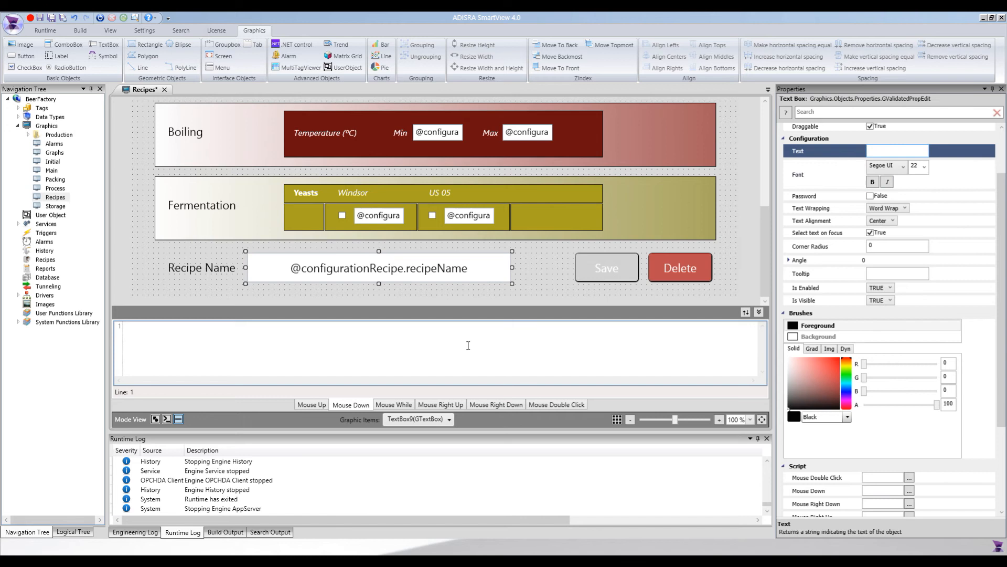
left_click(369, 348)
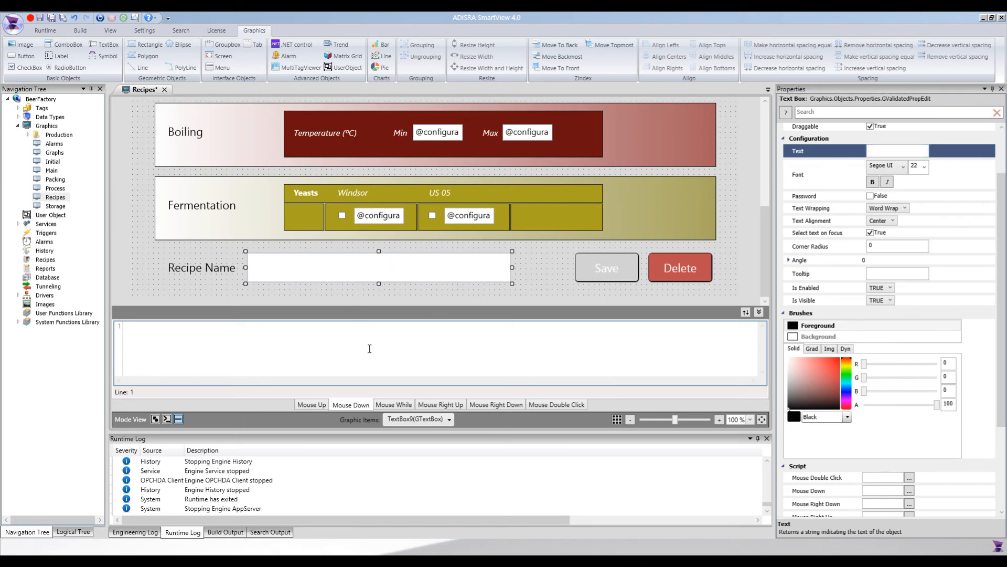
Step: Open the On While script of the Recipes screen
left_click(135, 205)
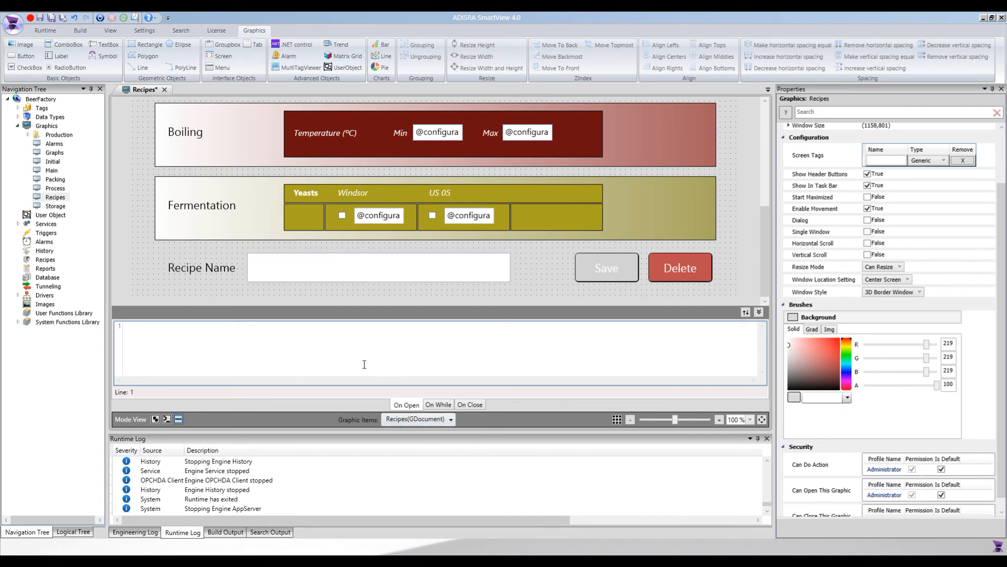
left_click(437, 405)
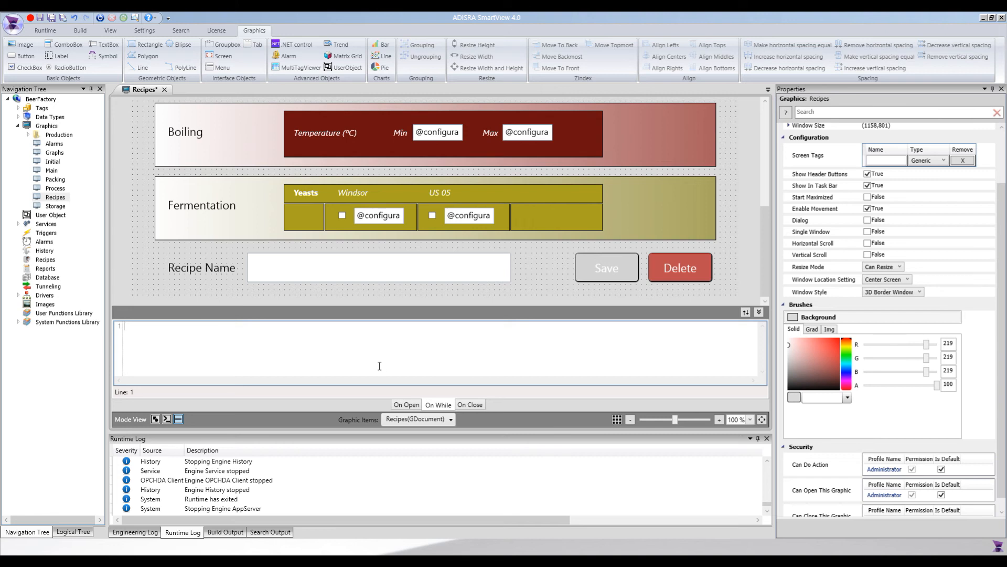
Step: Rename the Recipe Name text box object to RecipeNameTextBox
left_click(391, 270)
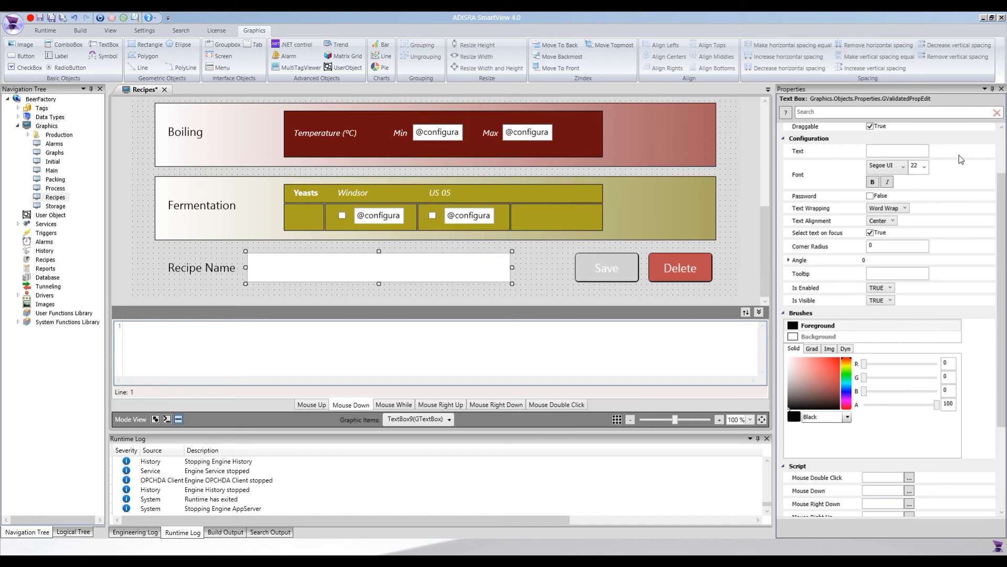
scroll(947, 148, "up", 3)
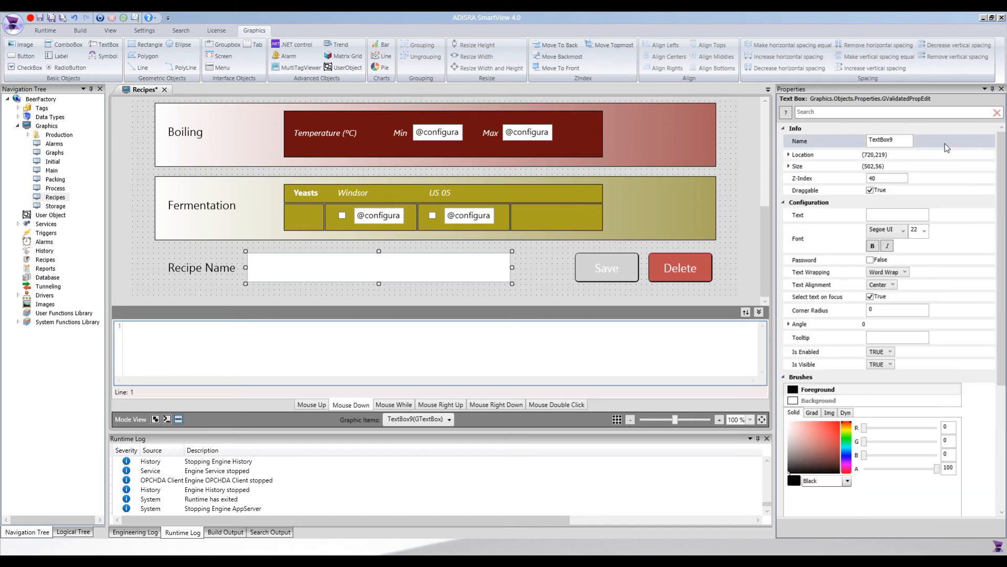
left_click(902, 140)
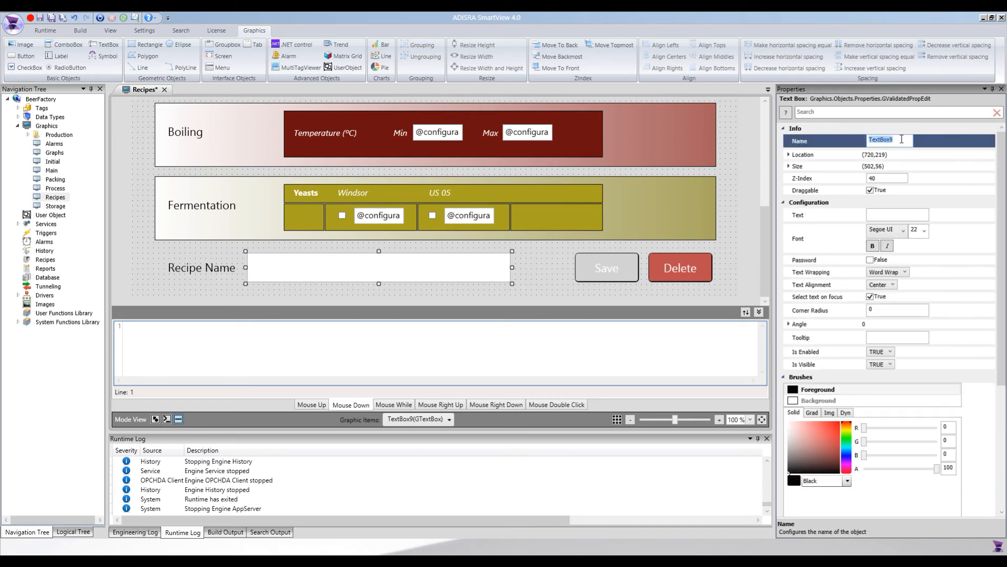
type("R")
type("ecipeNam")
type("eTextBox")
left_click(318, 345)
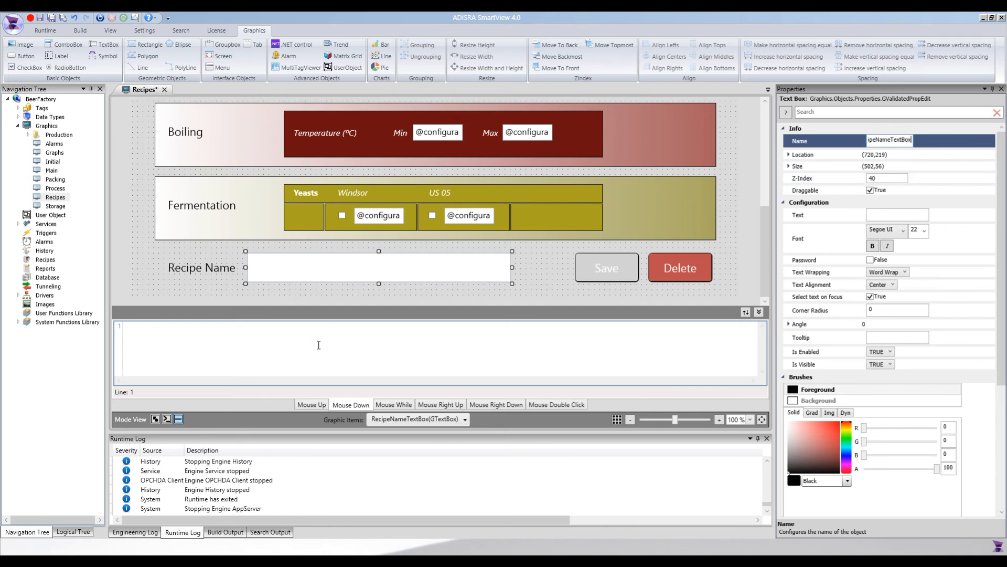
left_click(142, 272)
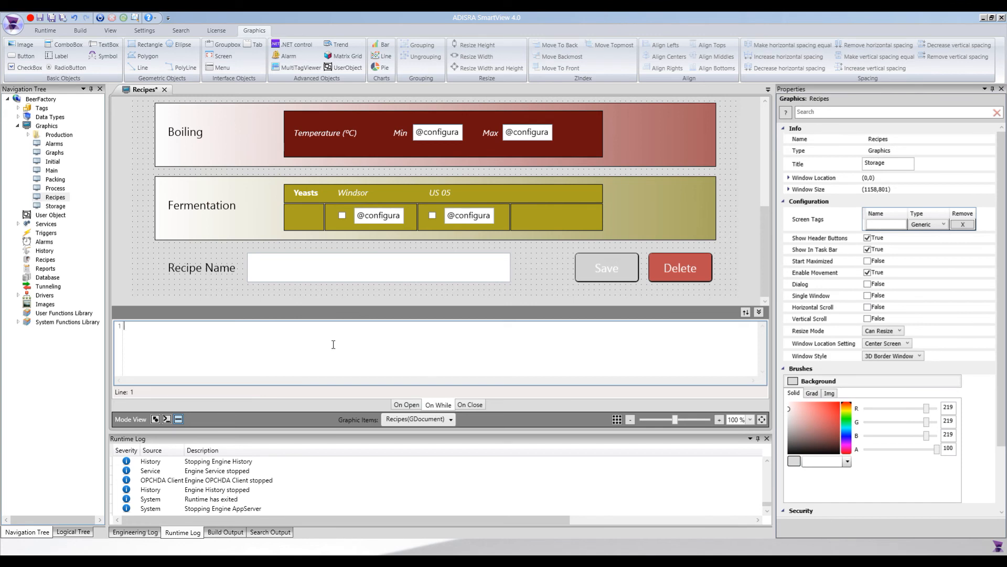
type("@configurationRecipe.recipeName")
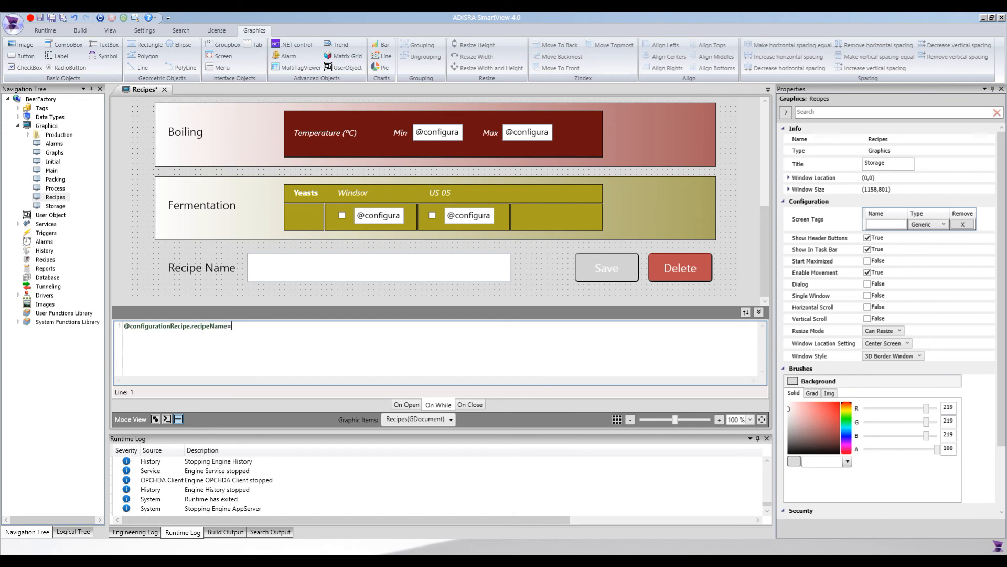
type("=RecipeNameTextBox.Text;")
left_click_drag(228, 326, 124, 325)
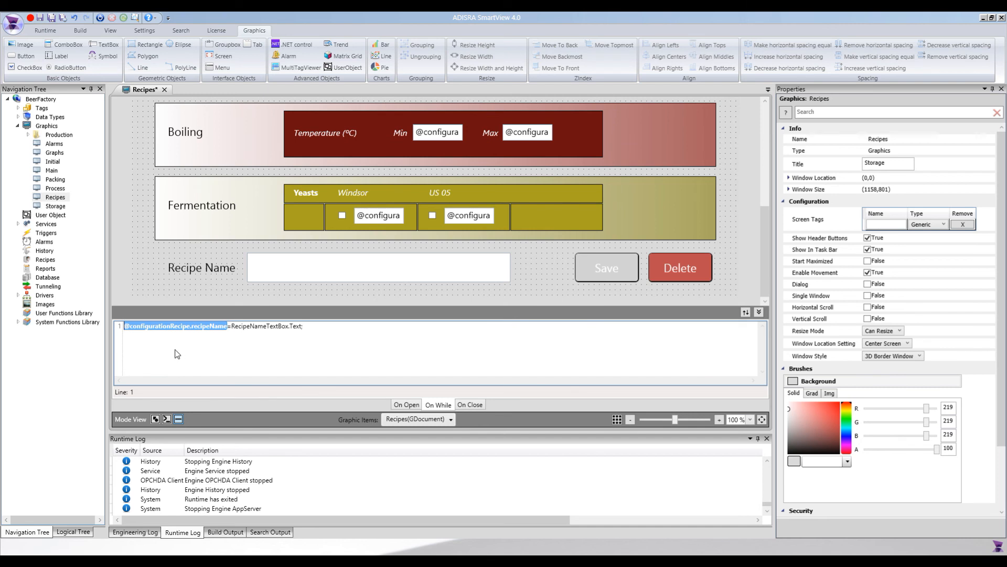
left_click(251, 326)
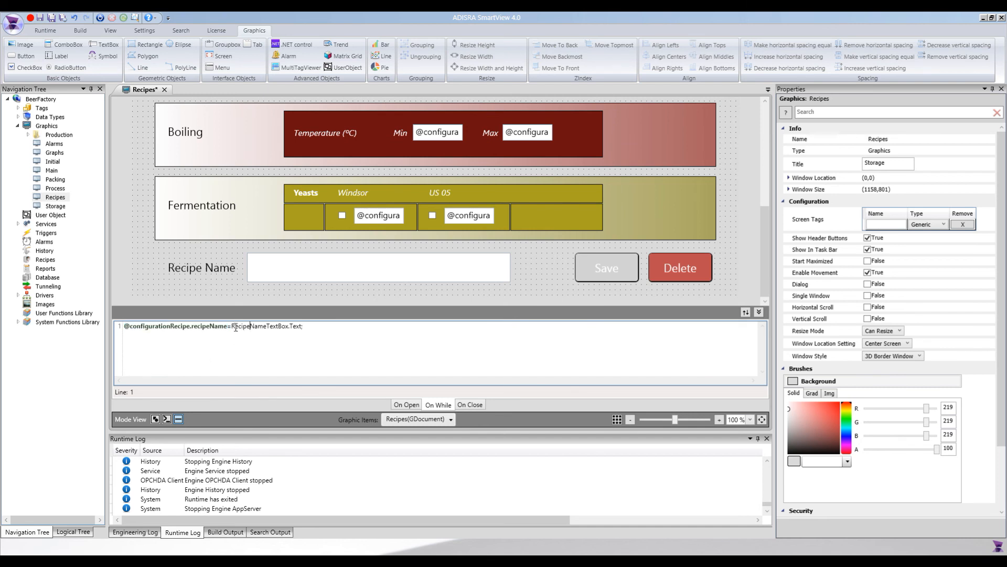
left_click_drag(232, 326, 290, 327)
left_click(211, 327)
key("ctrl+s")
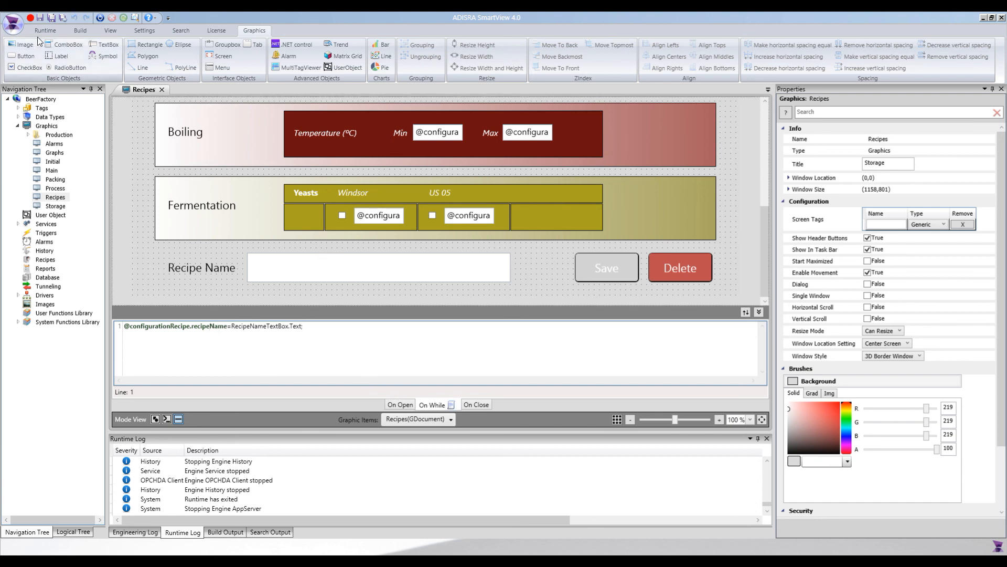
Step: Run the BeerFactory application and open its Recipes screen
left_click(45, 31)
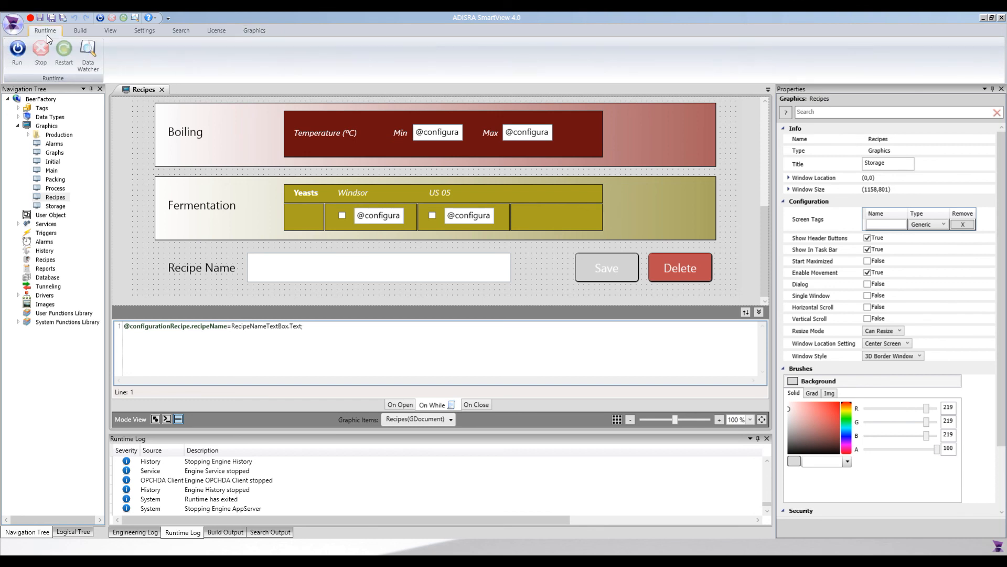
left_click(19, 52)
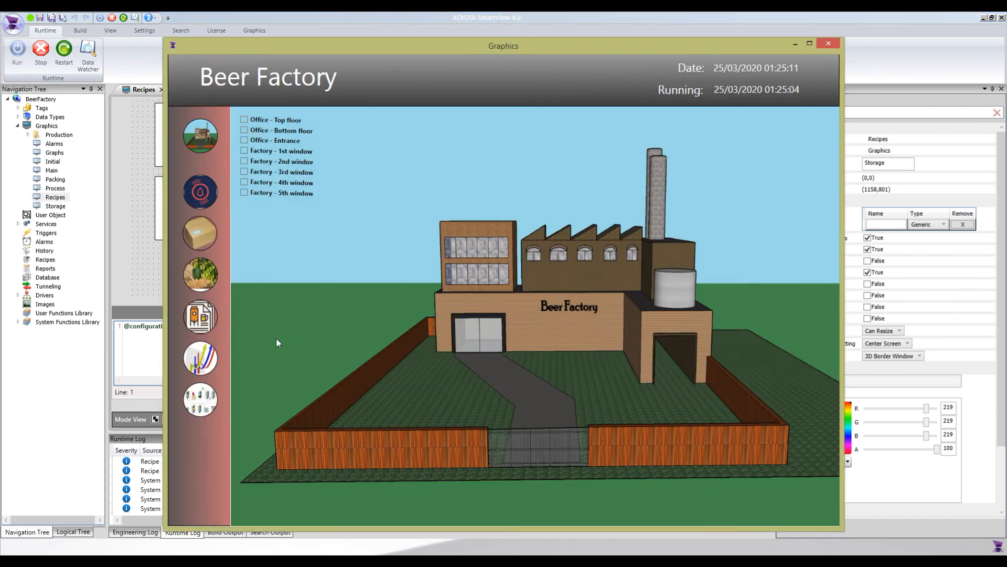
left_click(199, 320)
left_click_drag(369, 46, 444, 32)
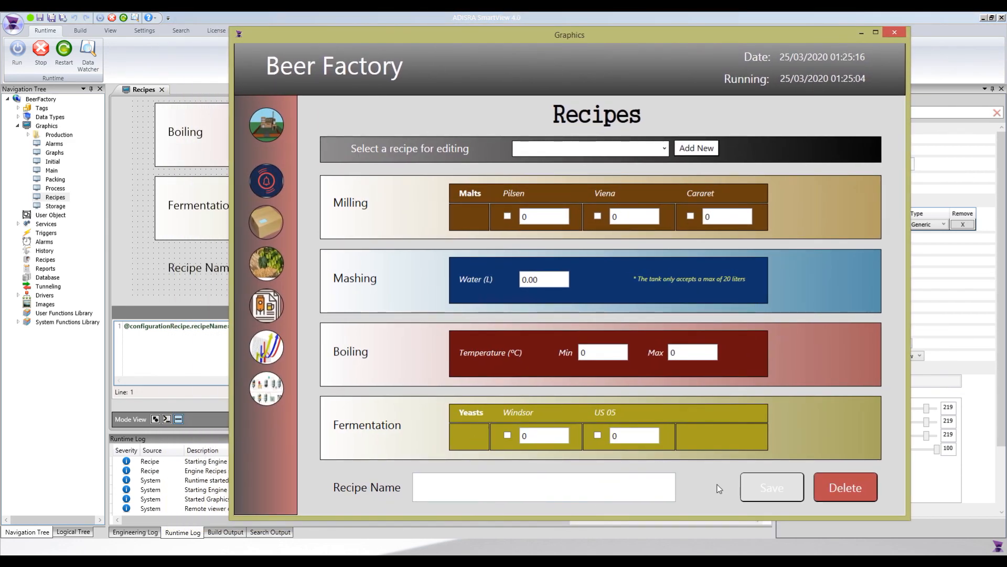
Step: Save a test recipe with the recipe name "a" in the running application and stop the runtime
left_click(562, 496)
type("a")
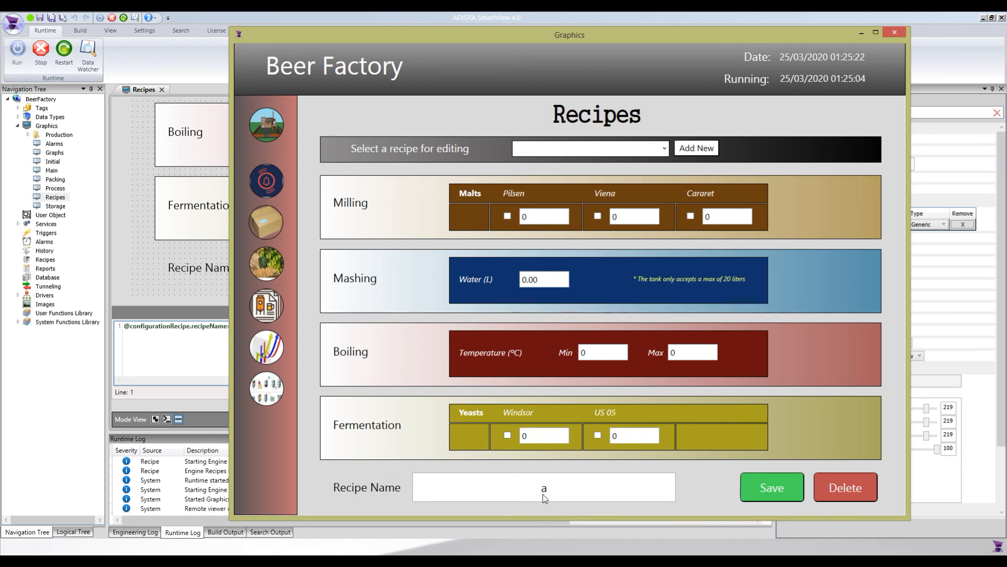
left_click(762, 497)
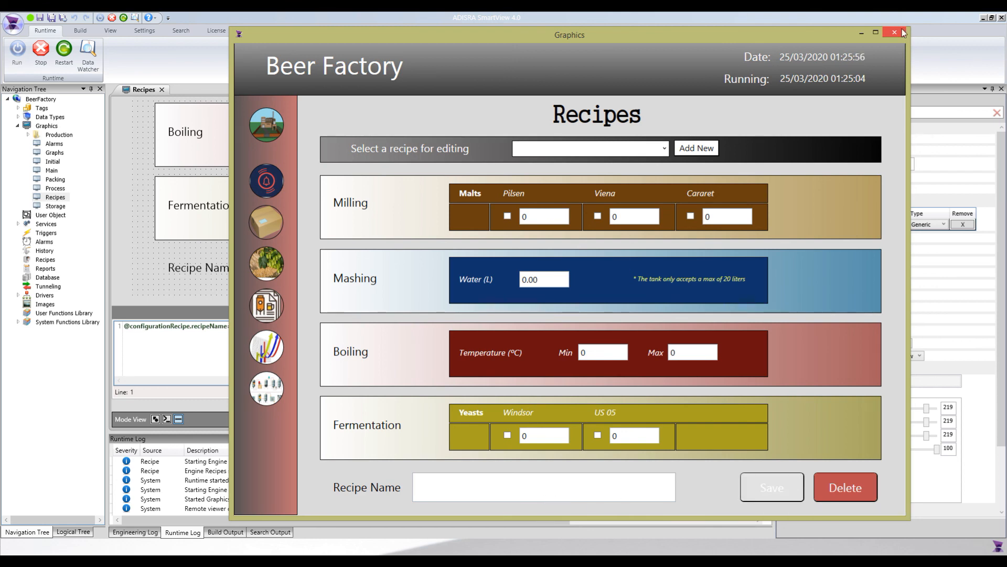
left_click(41, 49)
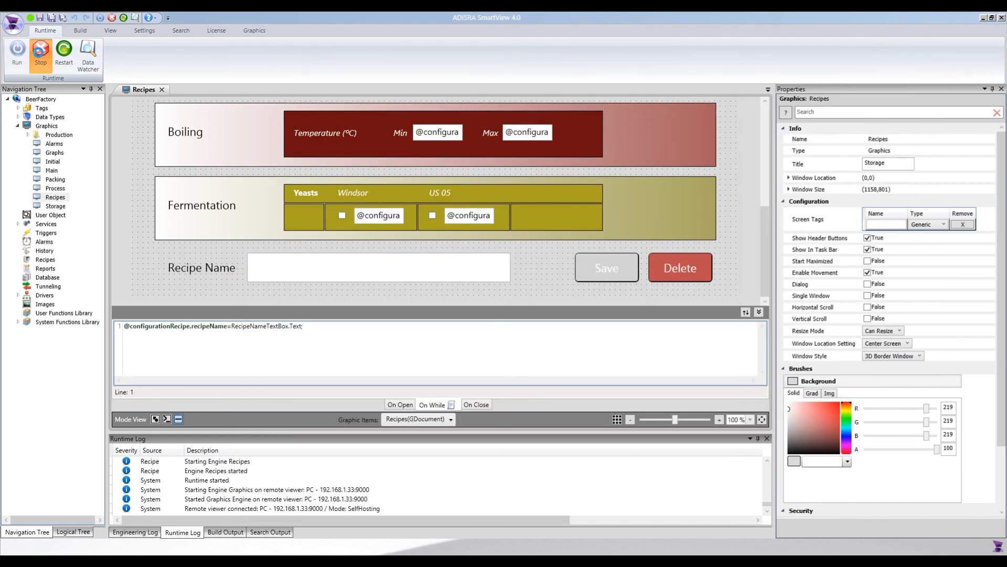